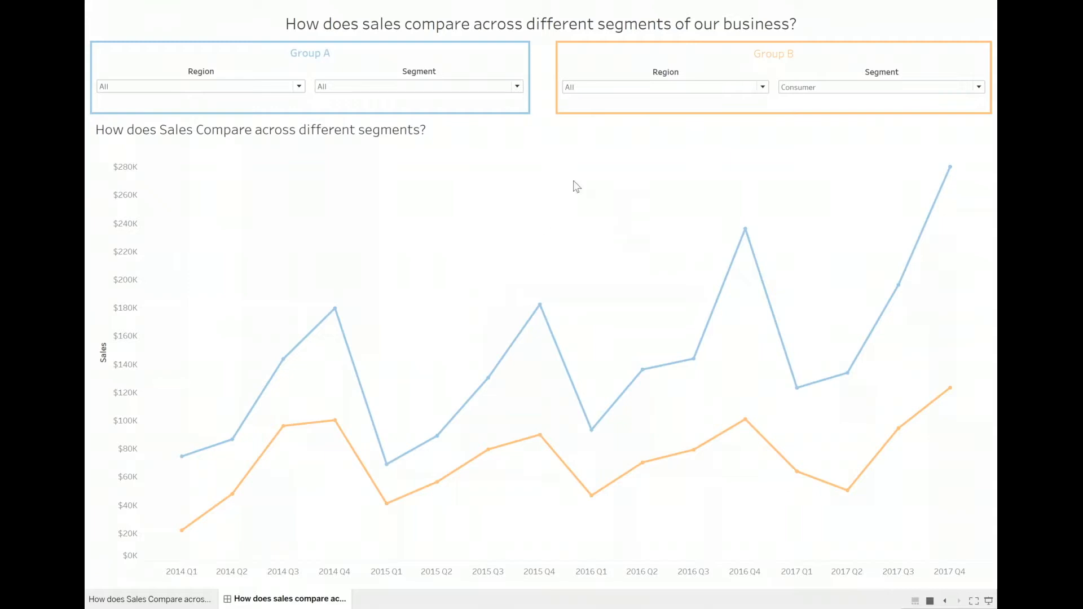
Try the Corporate segment for Group A on the sales comparison dashboard and restore its segment to All
mouse_move(335, 314)
left_click(290, 89)
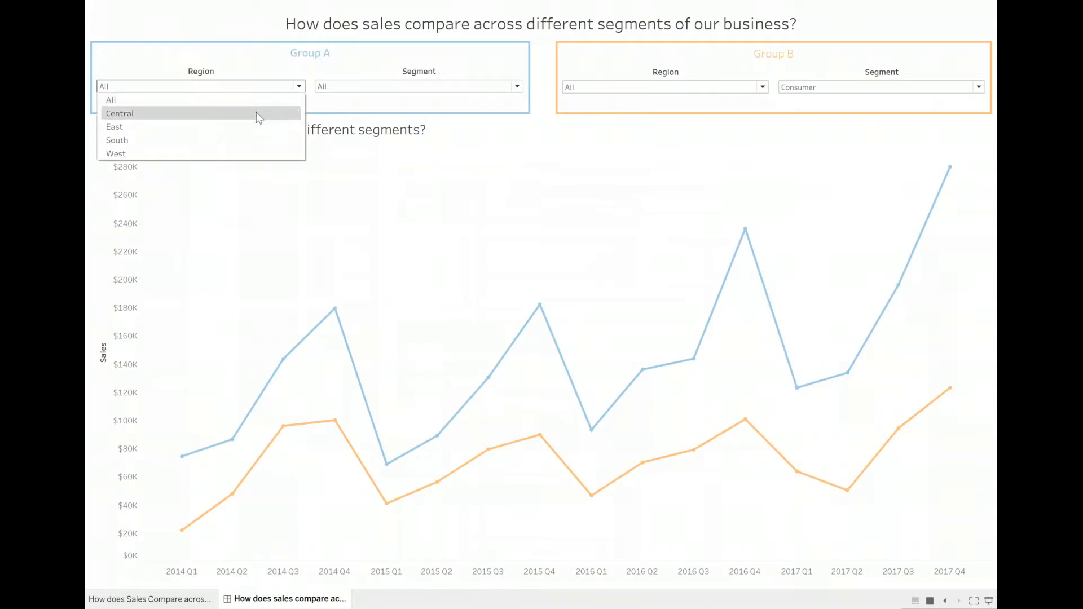
left_click(711, 159)
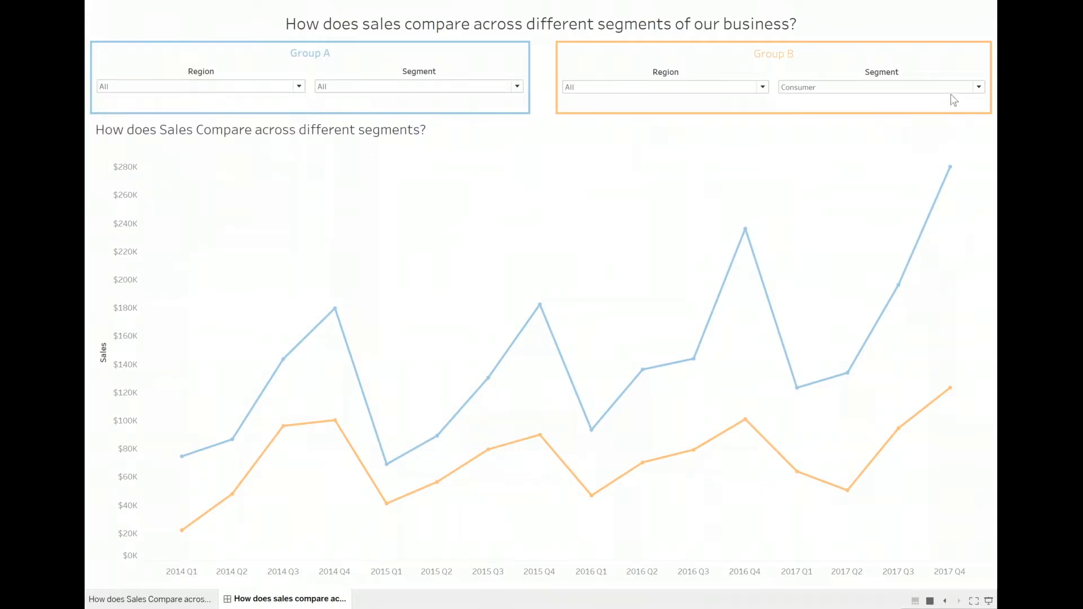
left_click(420, 88)
left_click(402, 127)
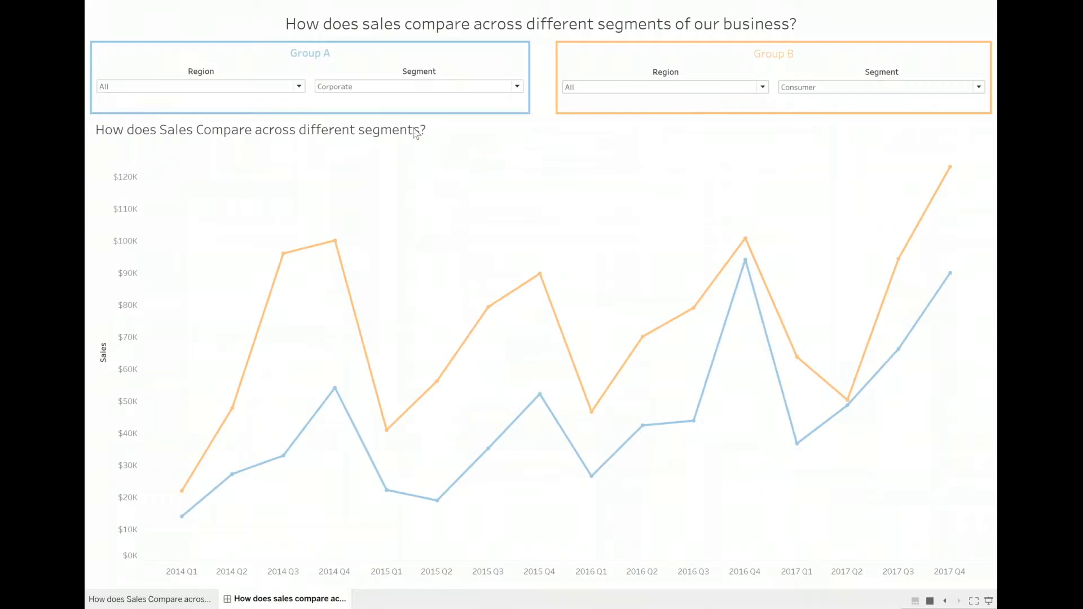
left_click(456, 94)
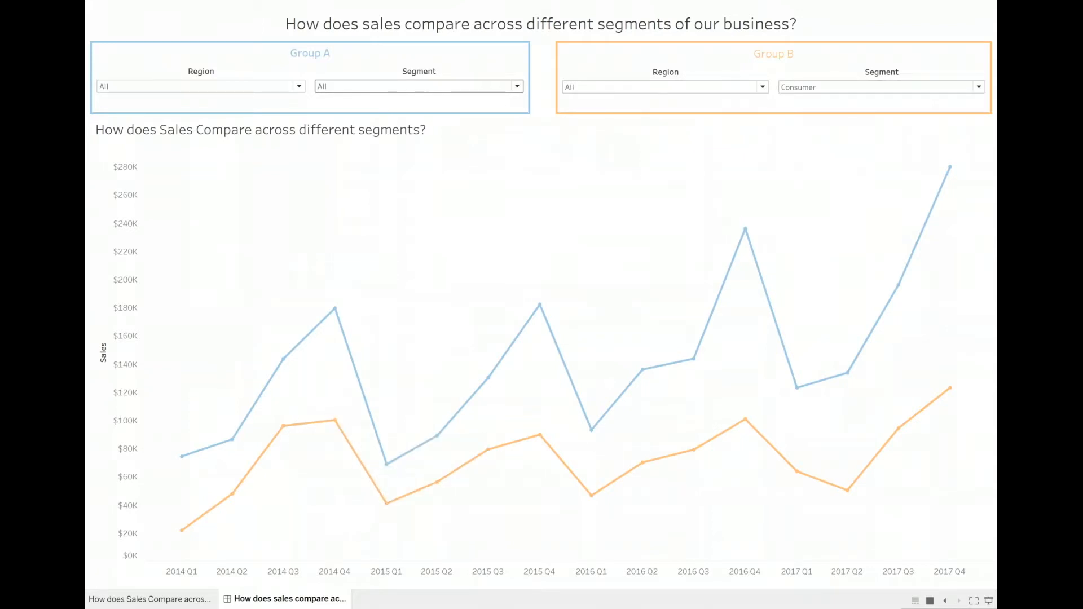
Set Group B's segment to Corporate and the region of both groups to Central on the dashboard
left_click(828, 87)
left_click(820, 129)
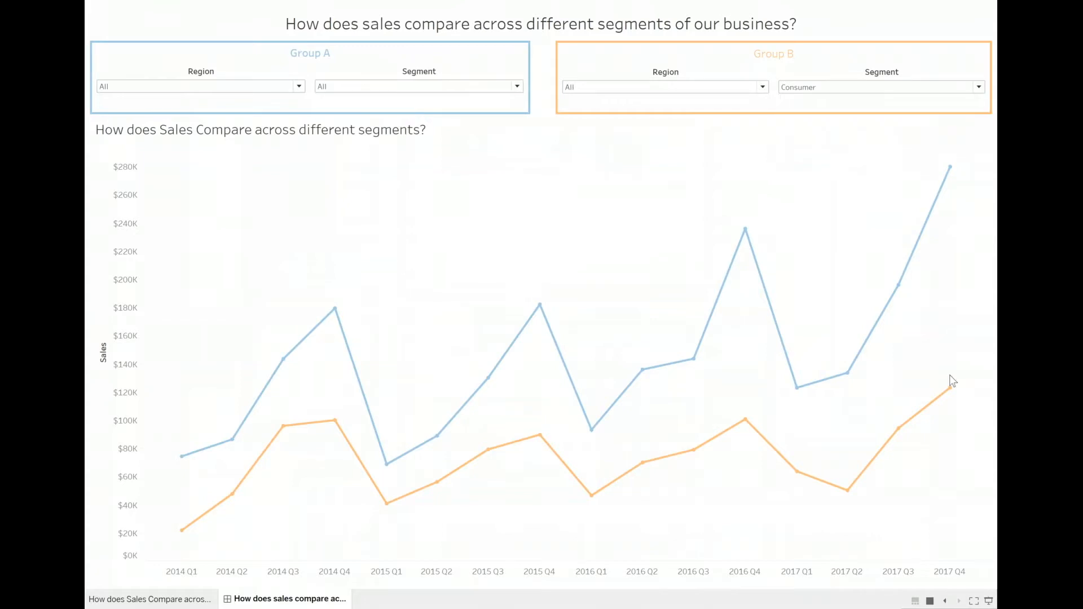
left_click(683, 90)
left_click(577, 104)
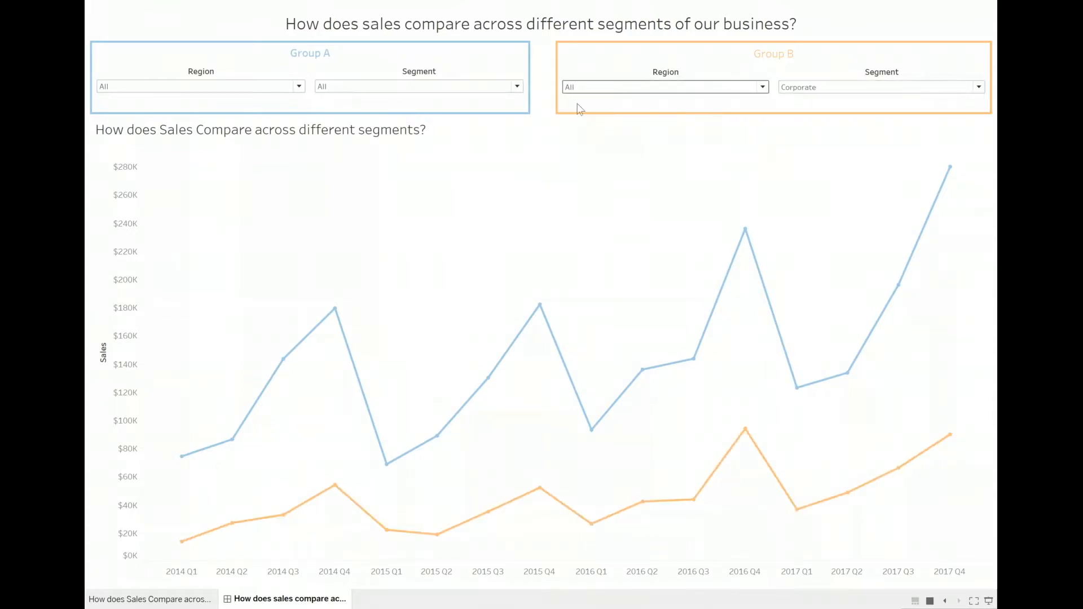
left_click(173, 88)
left_click(165, 115)
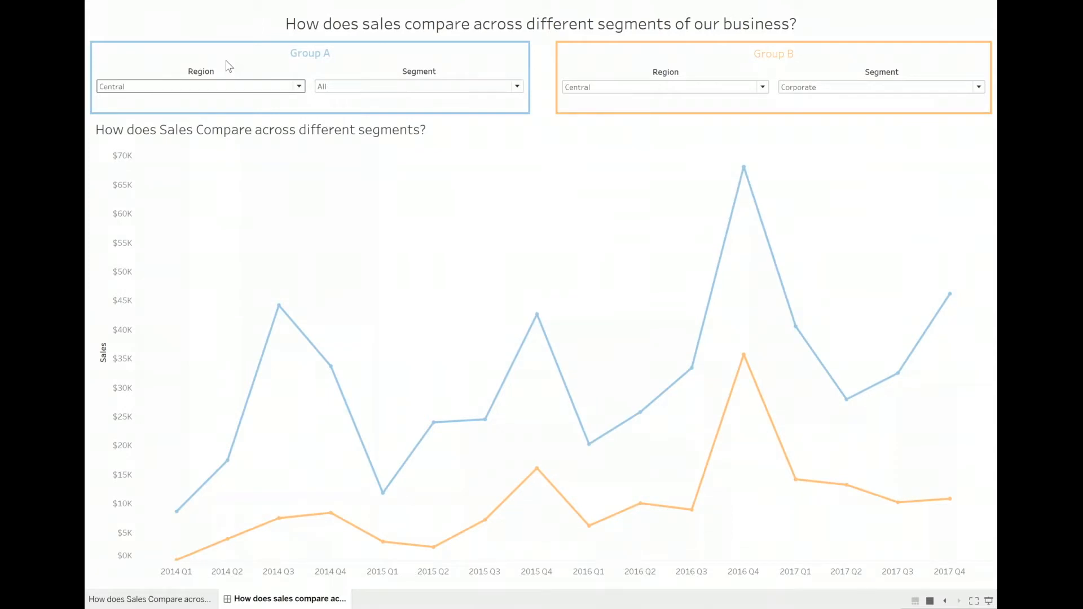
Leave the presentation view and switch to the Parameter Comparison Chart - Buildout workbook in Tableau
key("Escape")
key("alt+Tab")
key("Tab")
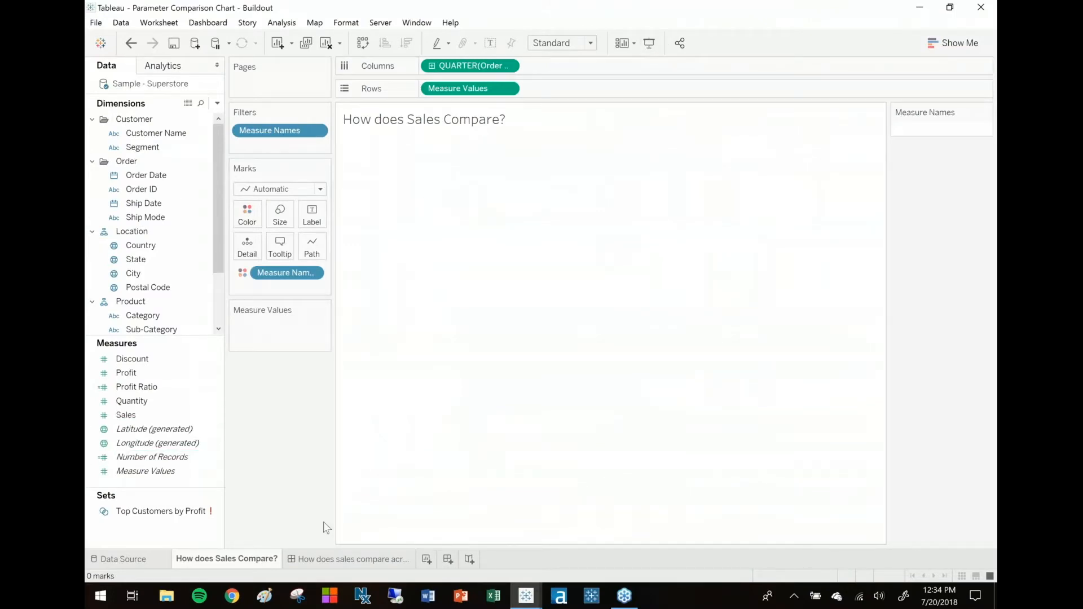
mouse_move(316, 562)
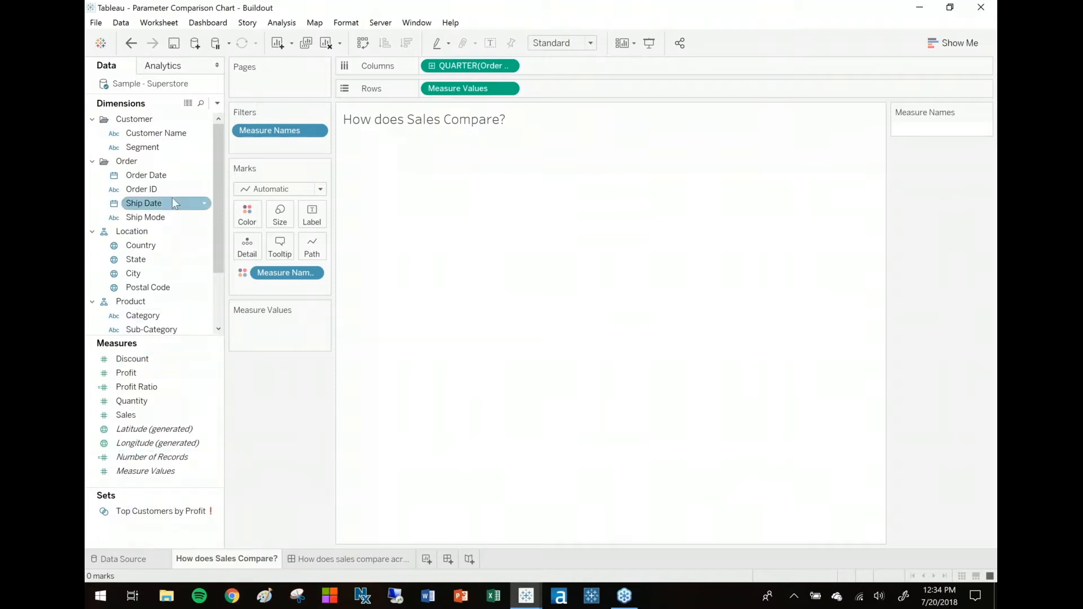
Create a parameter from the Segment dimension and name it Segment Parameter - A
right_click(148, 147)
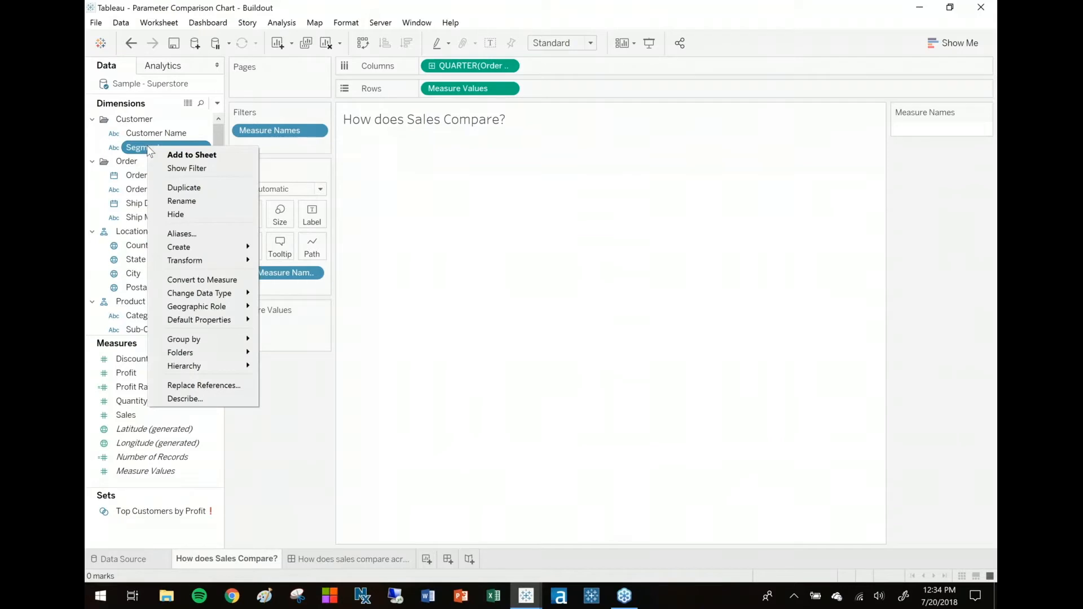
mouse_move(241, 249)
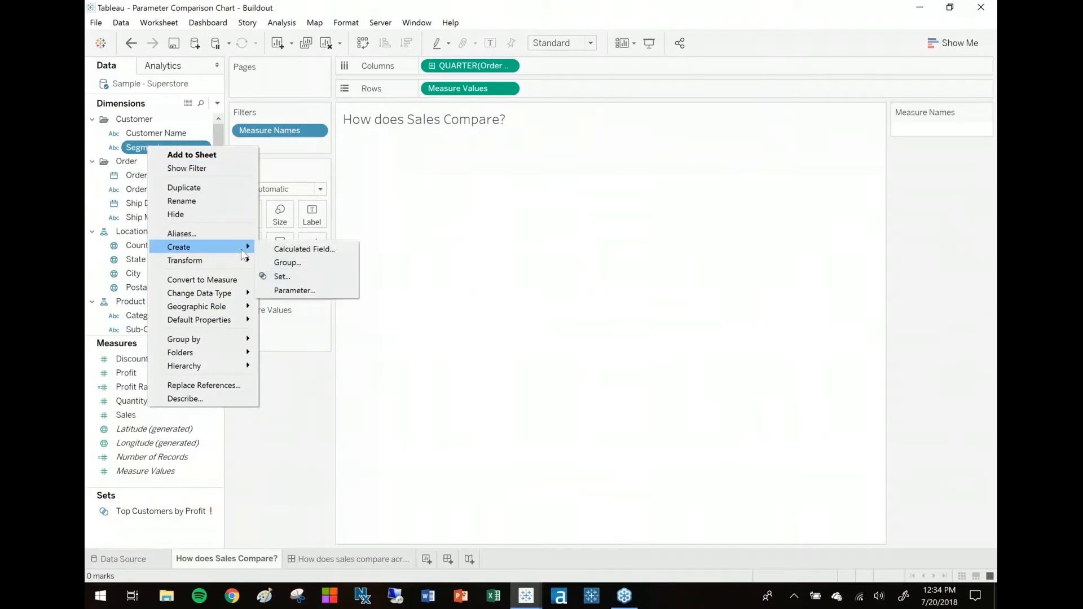
left_click(303, 290)
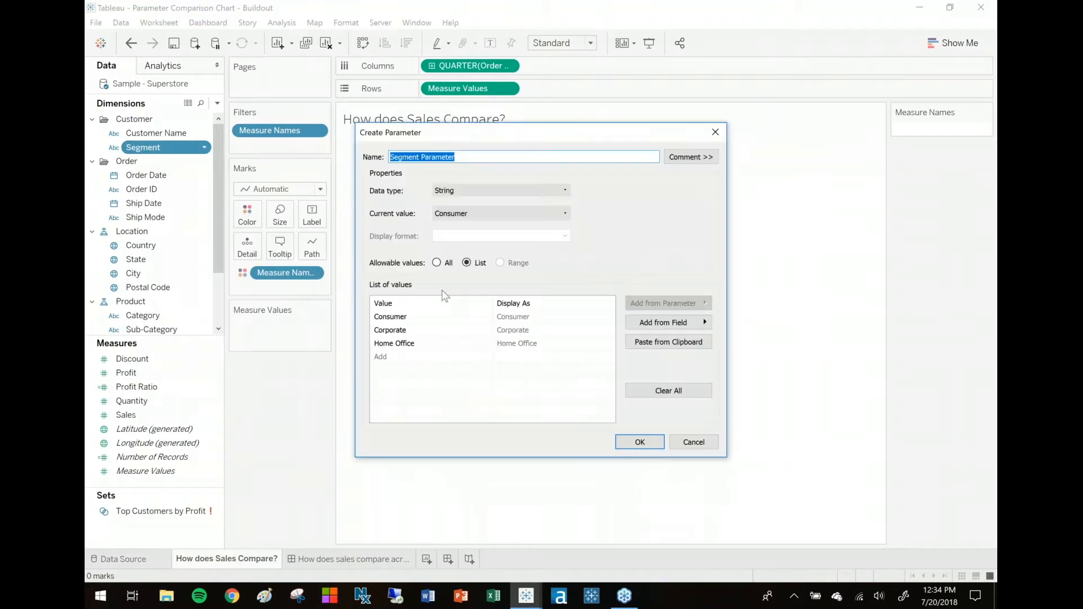
key("End")
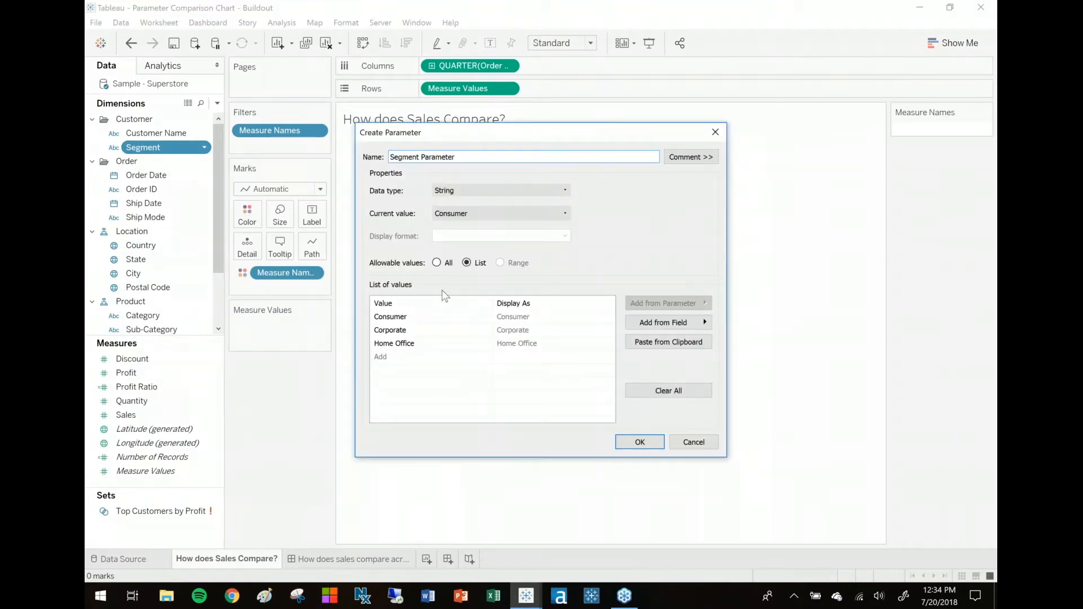
type("- A")
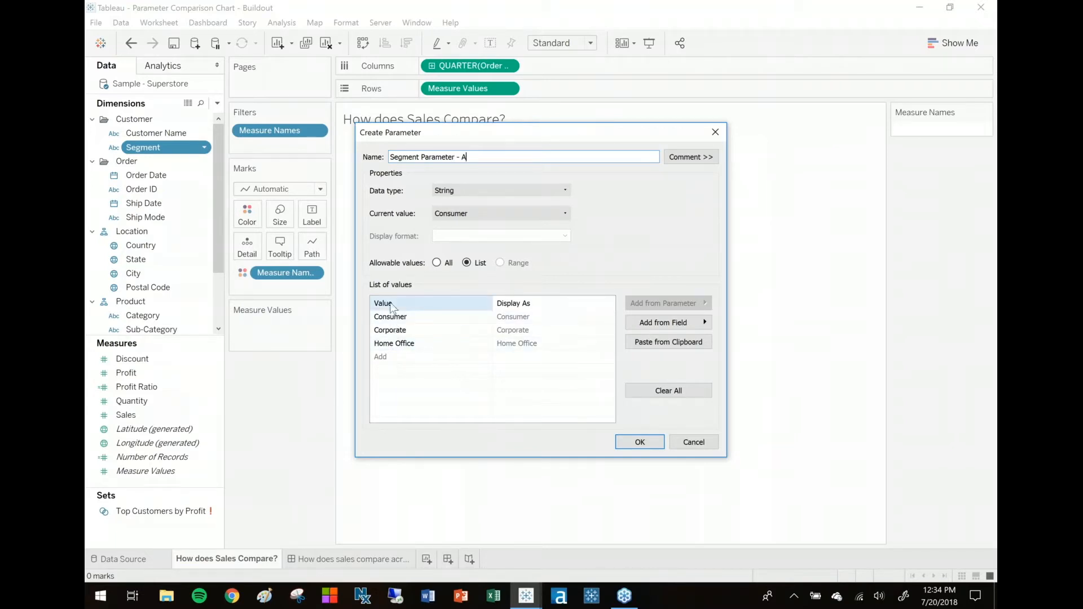
Add the value All at the start of the segment parameter's list of values and save the parameter
left_click(395, 359)
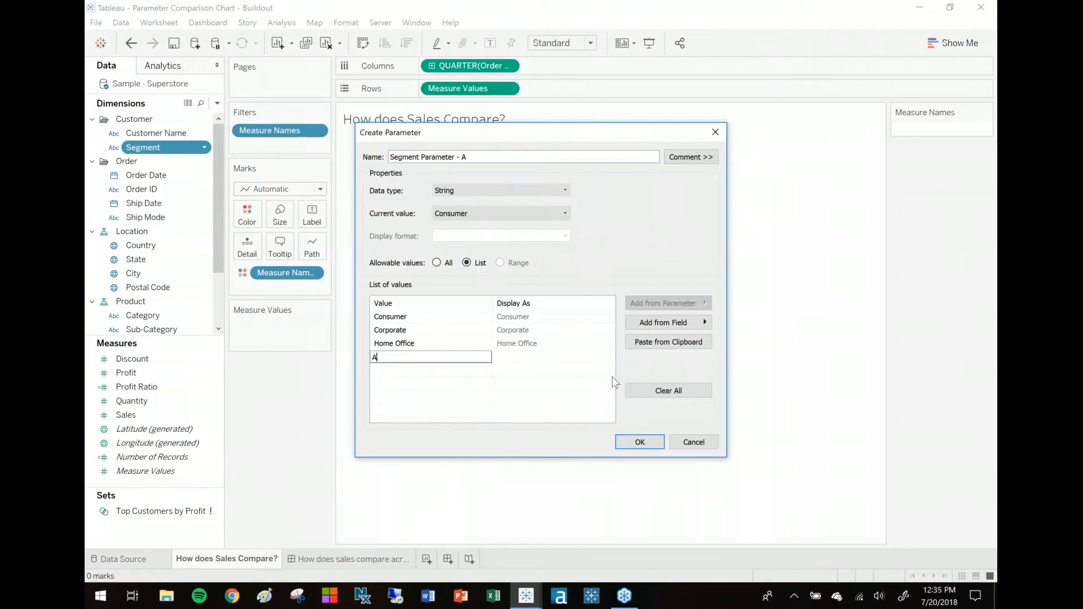
key("Return")
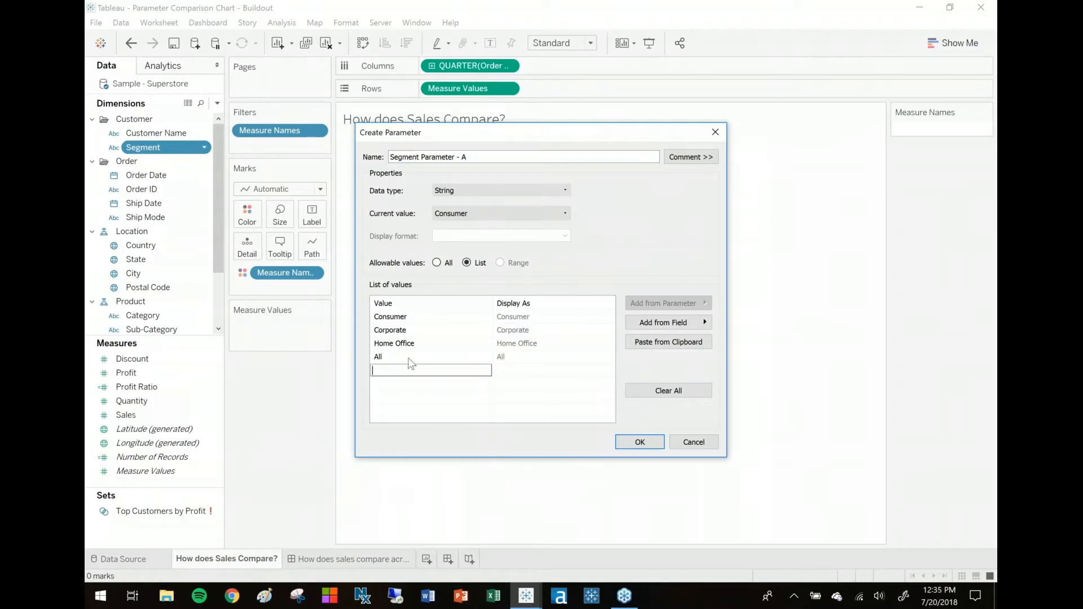
left_click_drag(386, 361, 387, 315)
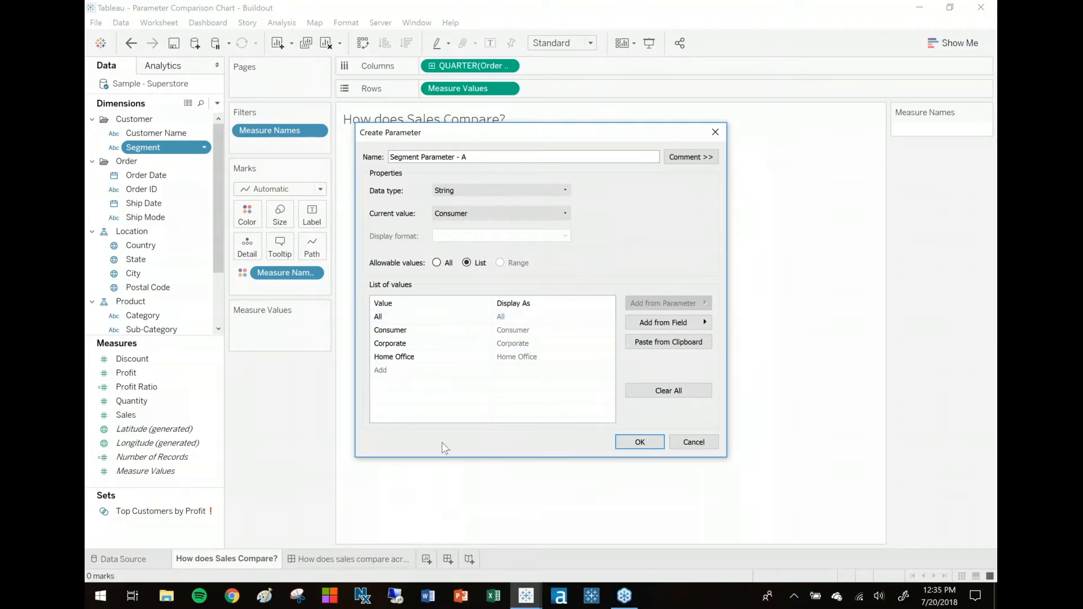
left_click(639, 443)
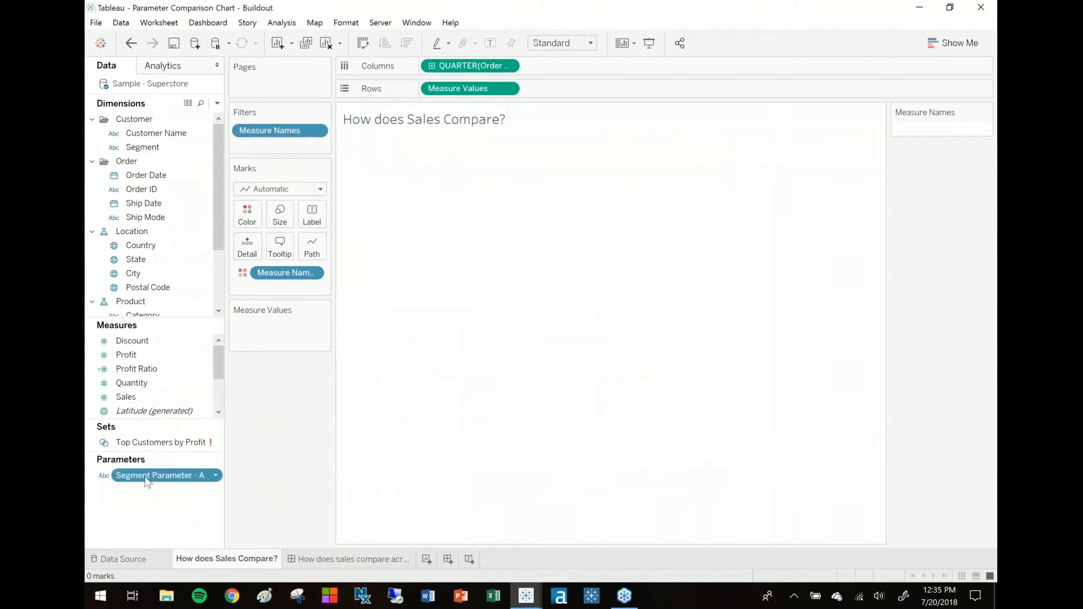
Duplicate Segment Parameter - A and rename the copy Segment Parameter - B
right_click(154, 474)
left_click(192, 337)
left_click(176, 492)
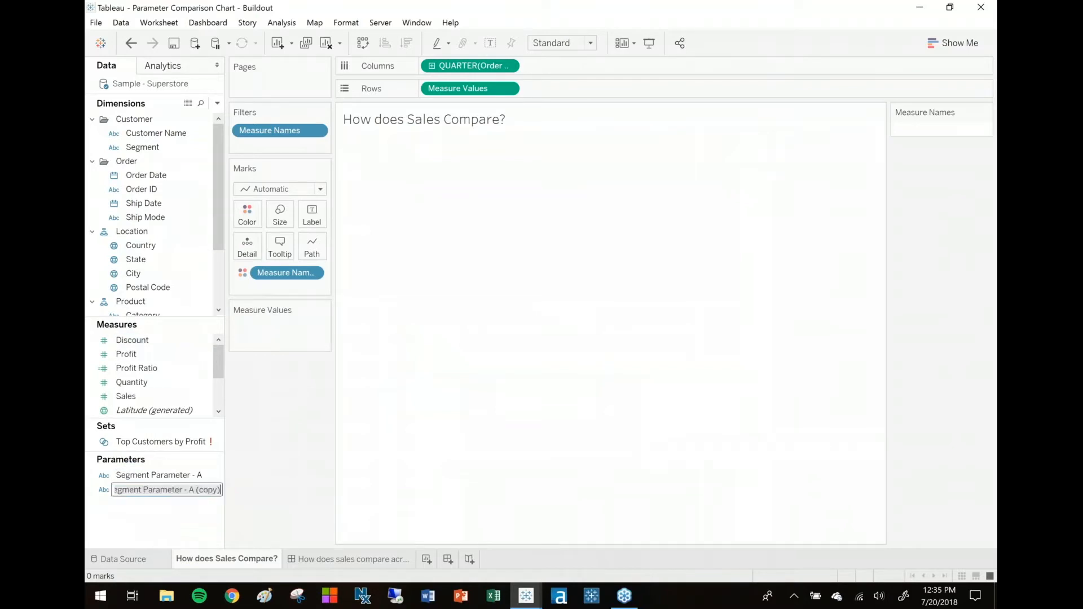
left_click_drag(189, 490, 235, 491)
type("B")
key("Return")
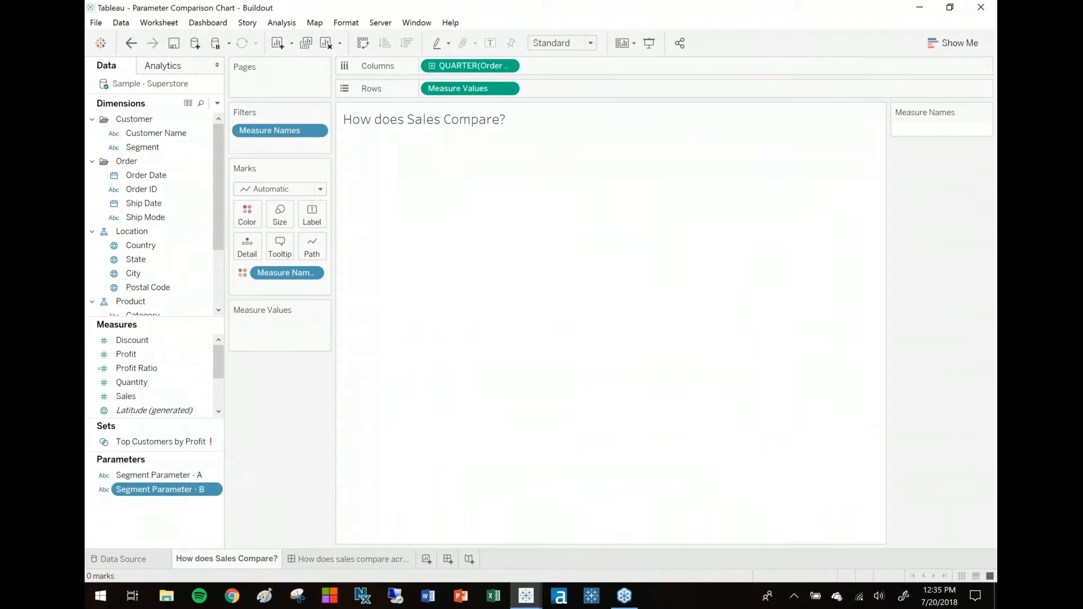
Create a parameter from the Region dimension and name it Region Parameter - A
scroll(203, 248, "down", 2)
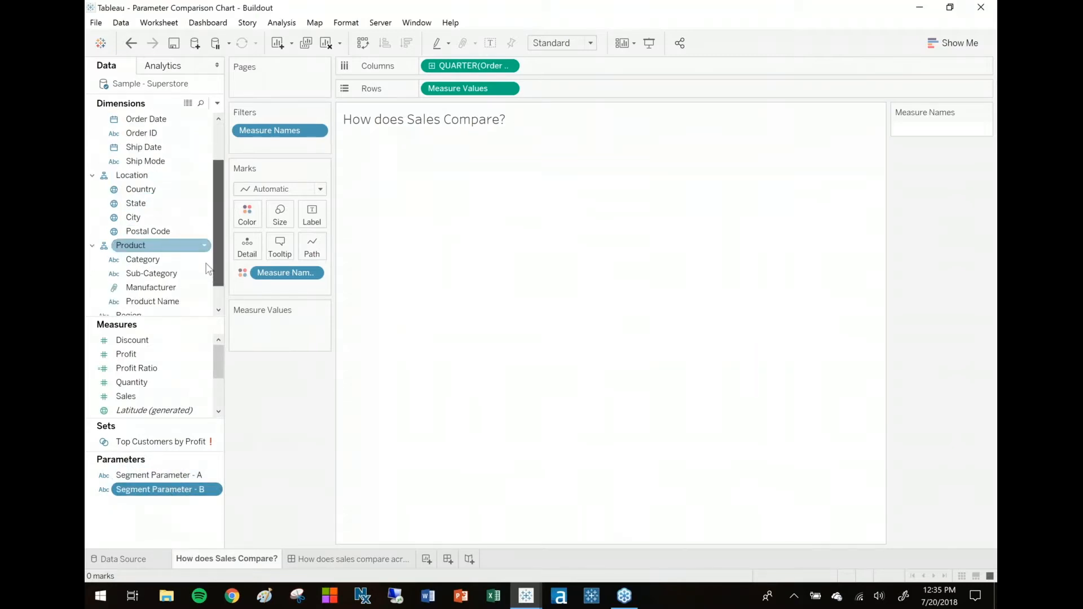
right_click(179, 288)
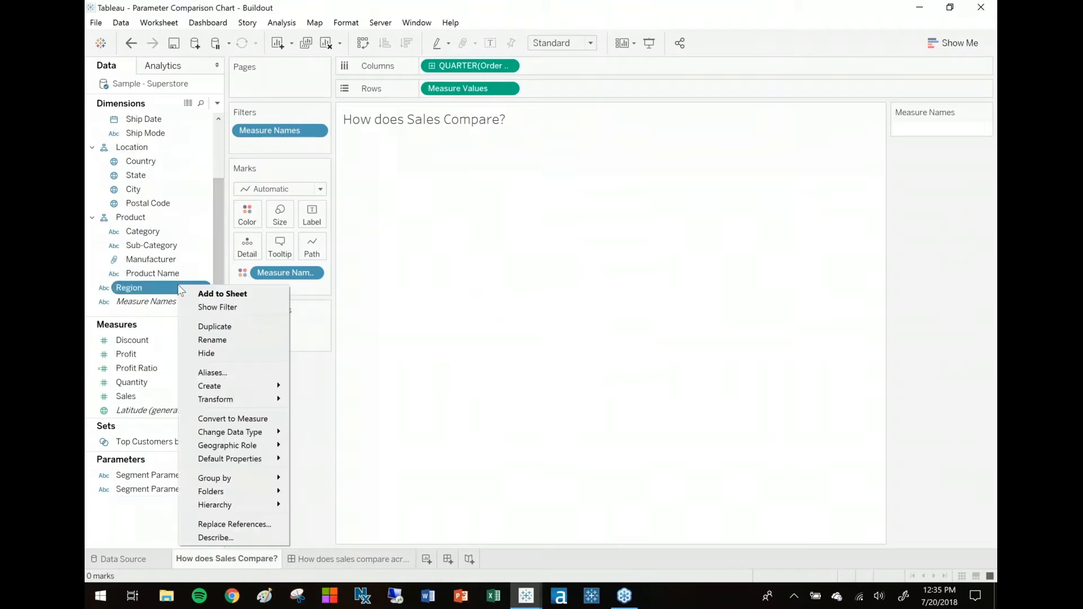
mouse_move(235, 386)
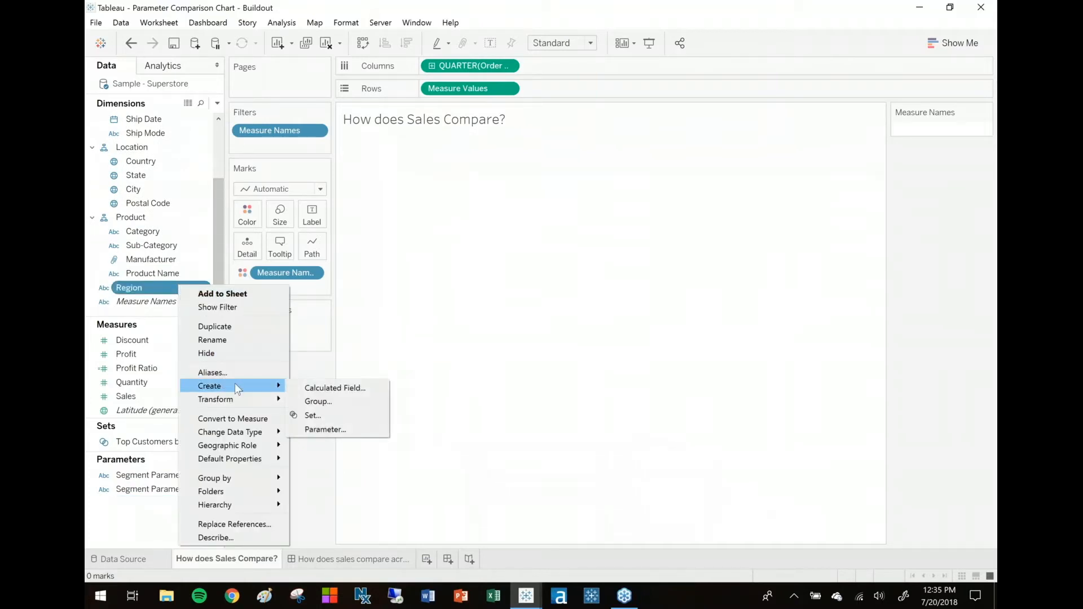
left_click(351, 429)
key("End")
type("- A")
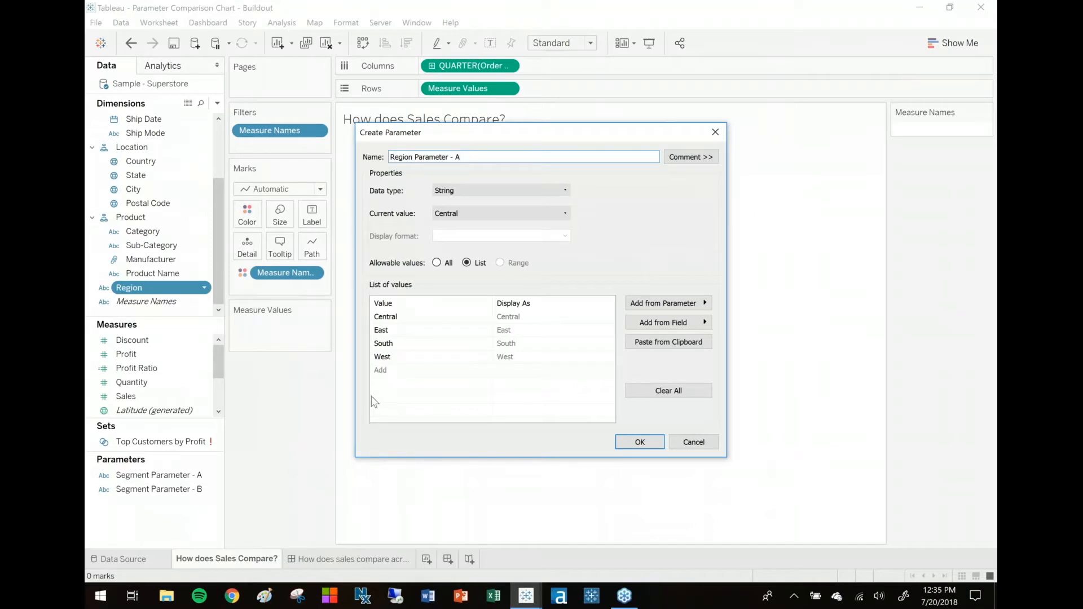
Add the value All at the start of the region parameter's list of values and save the parameter
left_click(387, 371)
type("All")
key("Return")
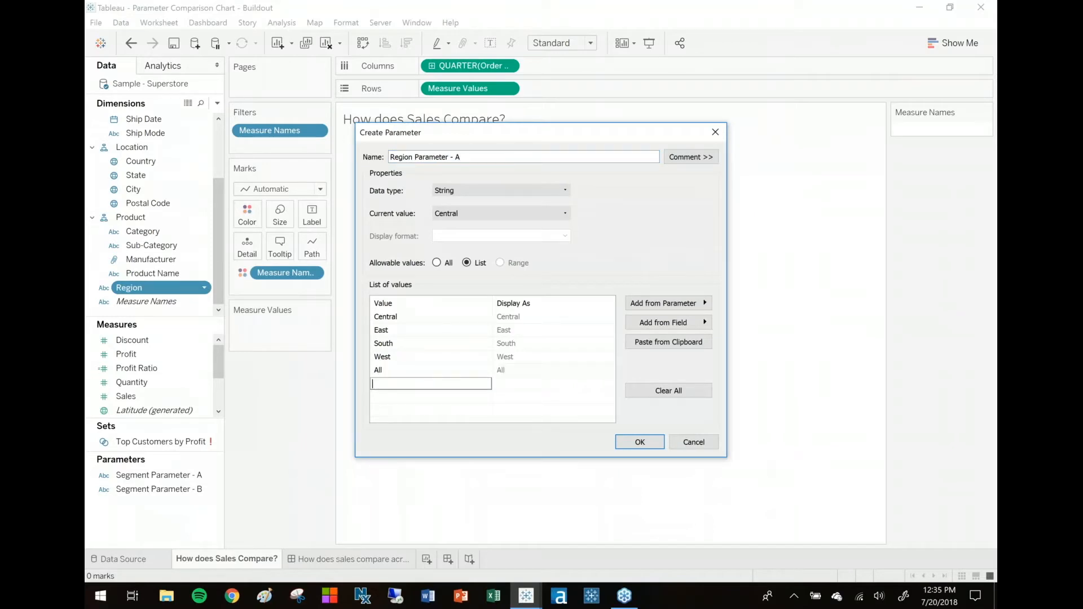
left_click(386, 370)
left_click_drag(387, 370, 411, 319)
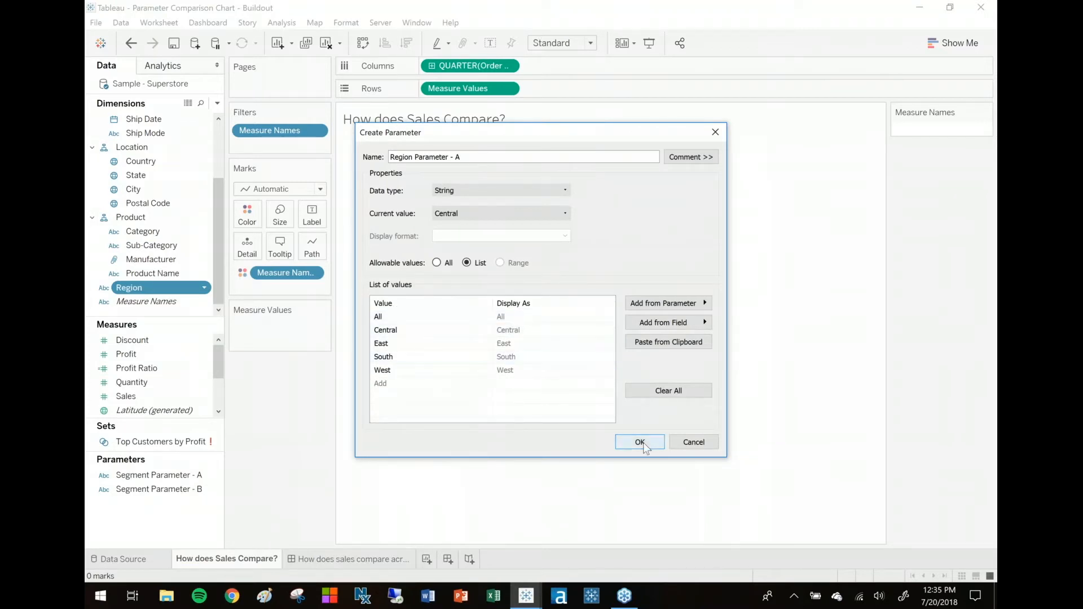
left_click(640, 442)
Duplicate Region Parameter - A and rename the copy Region Parameter - B
right_click(171, 477)
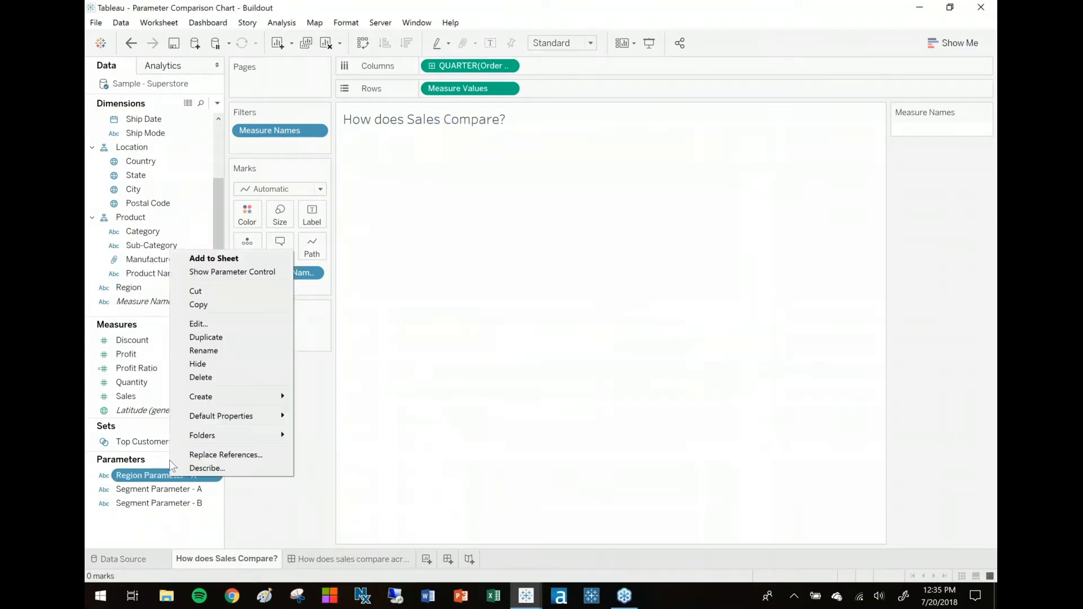
left_click(210, 338)
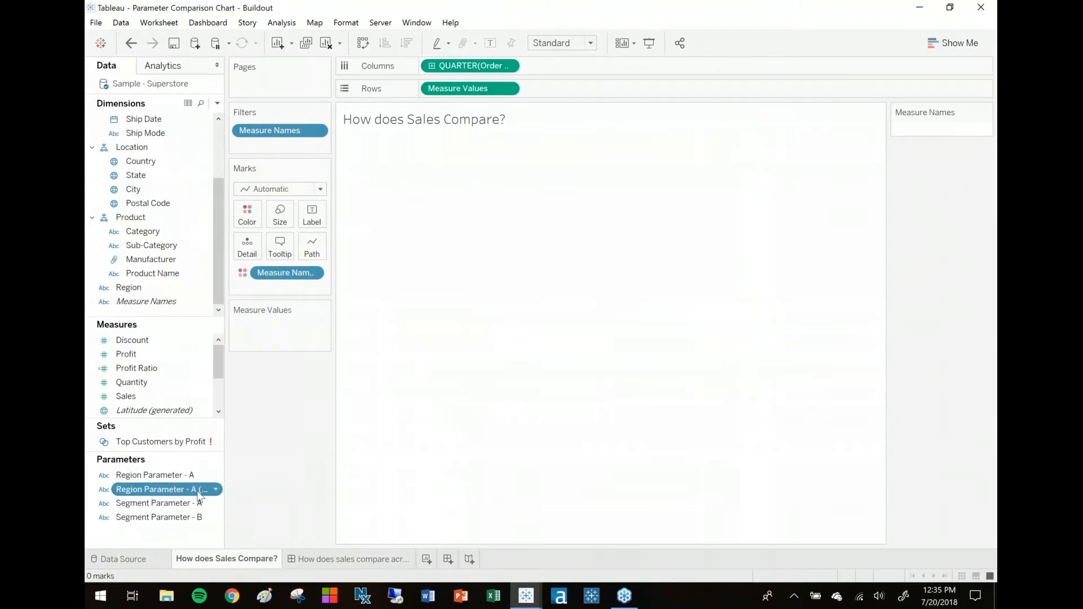
left_click(198, 492)
left_click_drag(191, 491, 266, 491)
type("B")
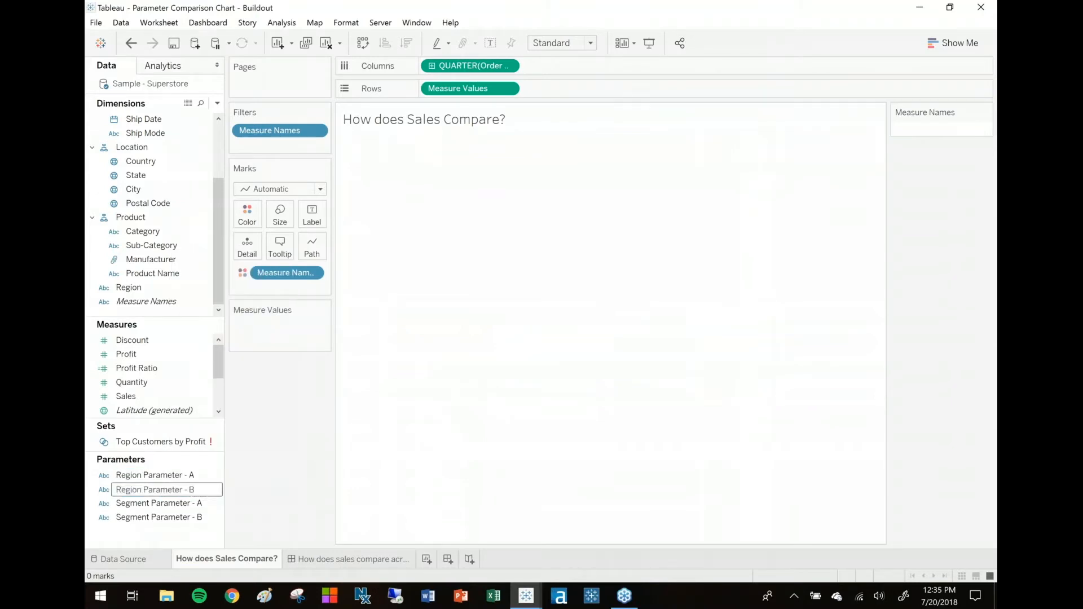
key("Return")
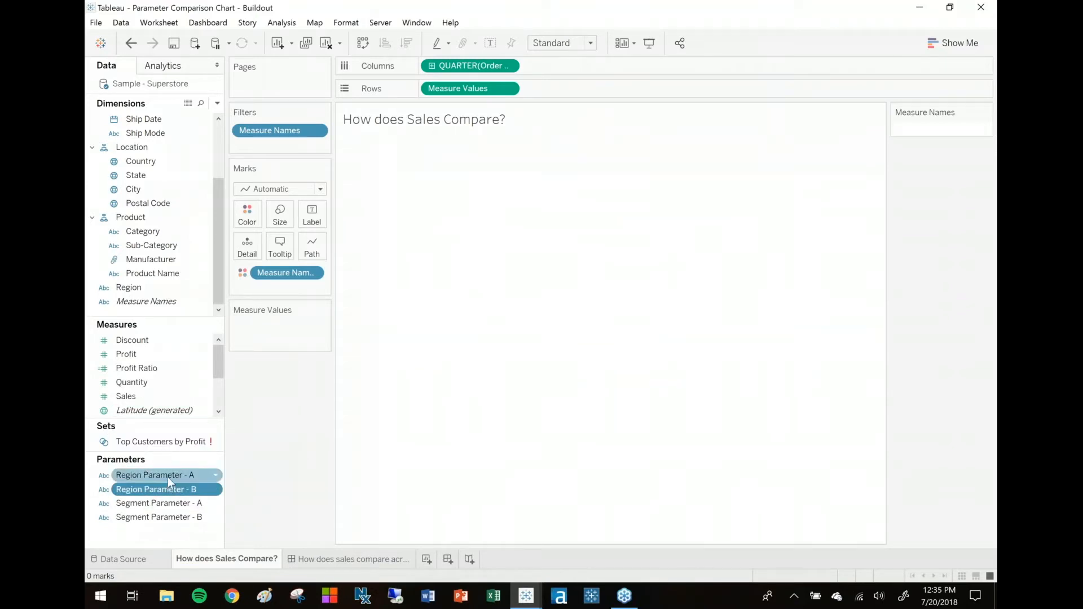
Create a calculated field named Sales - A, collapse its function reference and move the editor clear of the field list
left_click(179, 504)
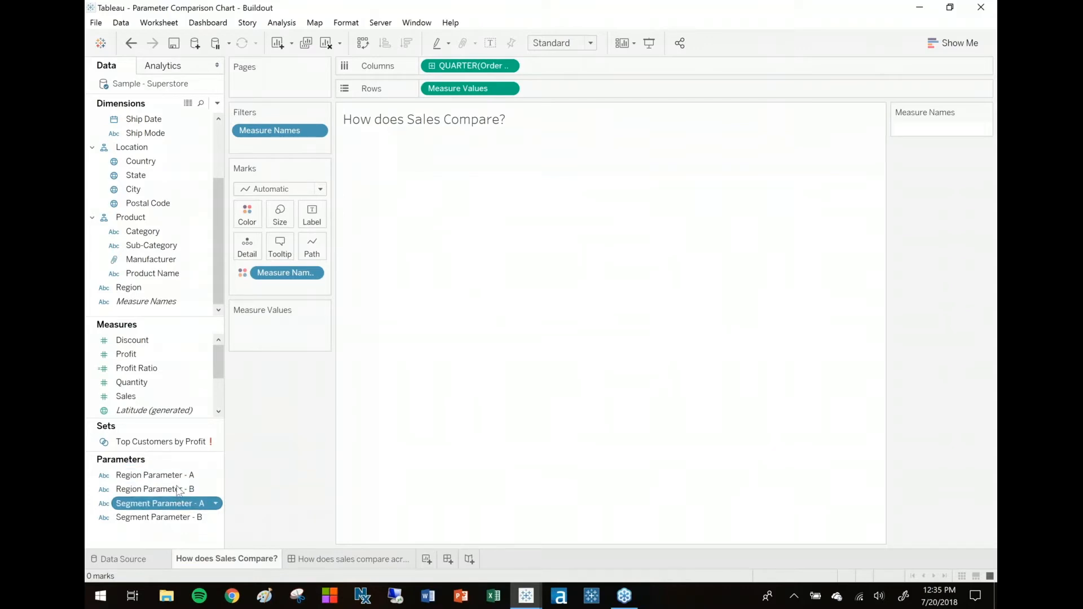
left_click(218, 103)
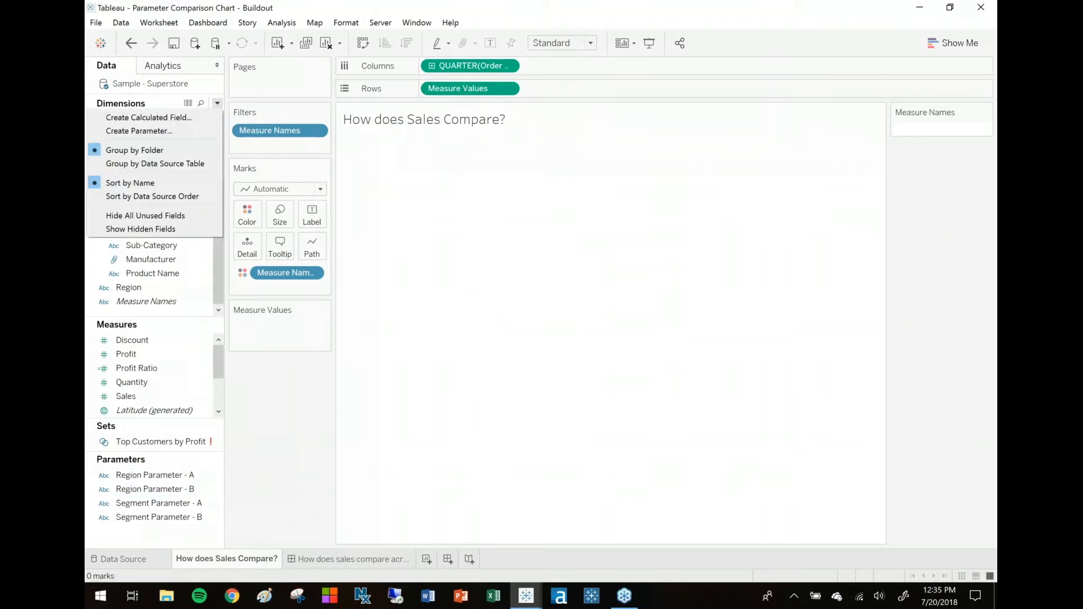
left_click(169, 113)
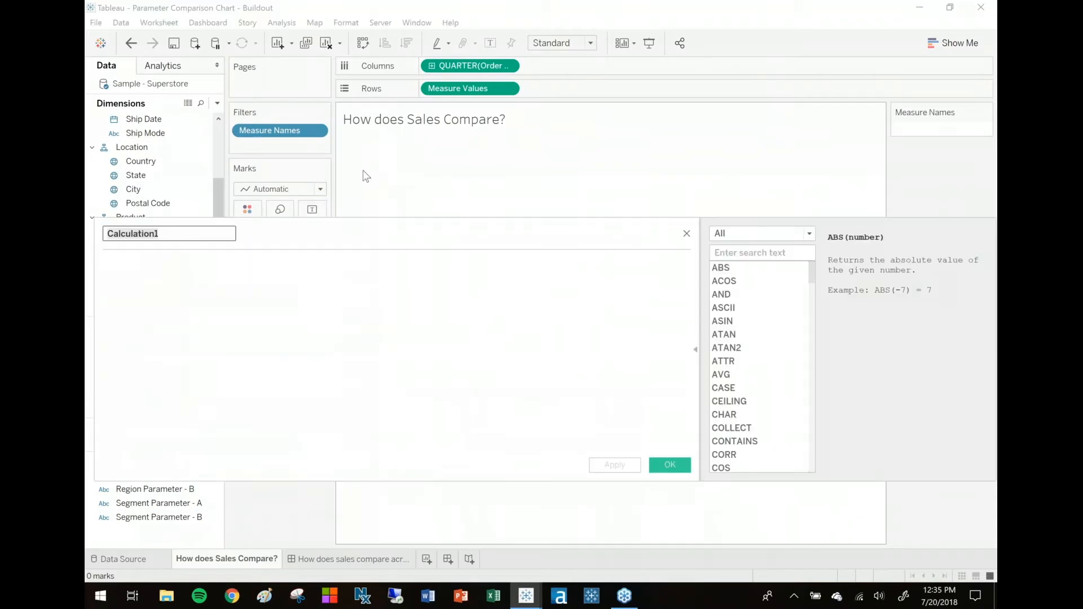
type("Sales - A")
left_click(695, 350)
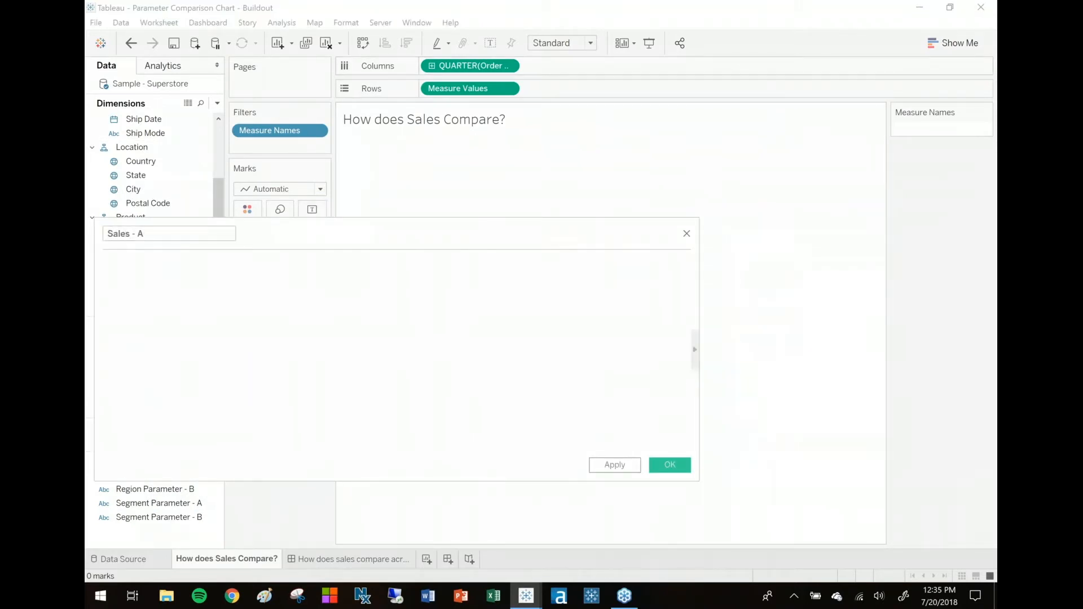
left_click_drag(477, 232, 653, 242)
Begin the Sales - A formula with IF (IF [Region Parameter - A] = "All" THEN
left_click(442, 315)
type("IF (")
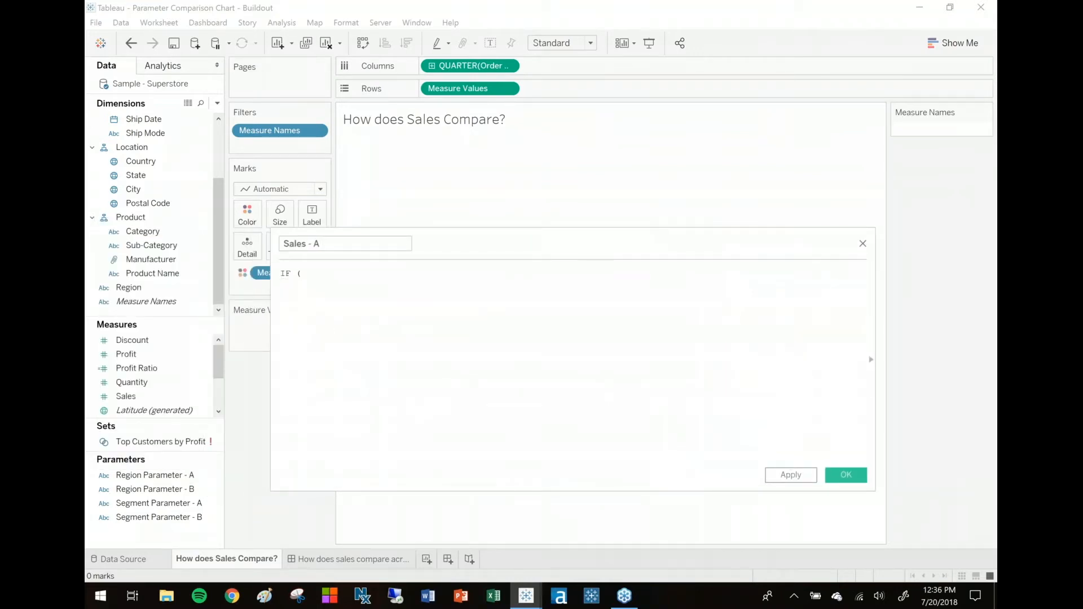
type("IF")
mouse_move(172, 478)
left_mouse_down()
mouse_move(417, 362)
mouse_move(677, 452)
left_mouse_up()
type("= \"a")
key("BackSpace")
type("A\"")
key("BackSpace")
type(";")
key("BackSpace")
type("ll\" THEN")
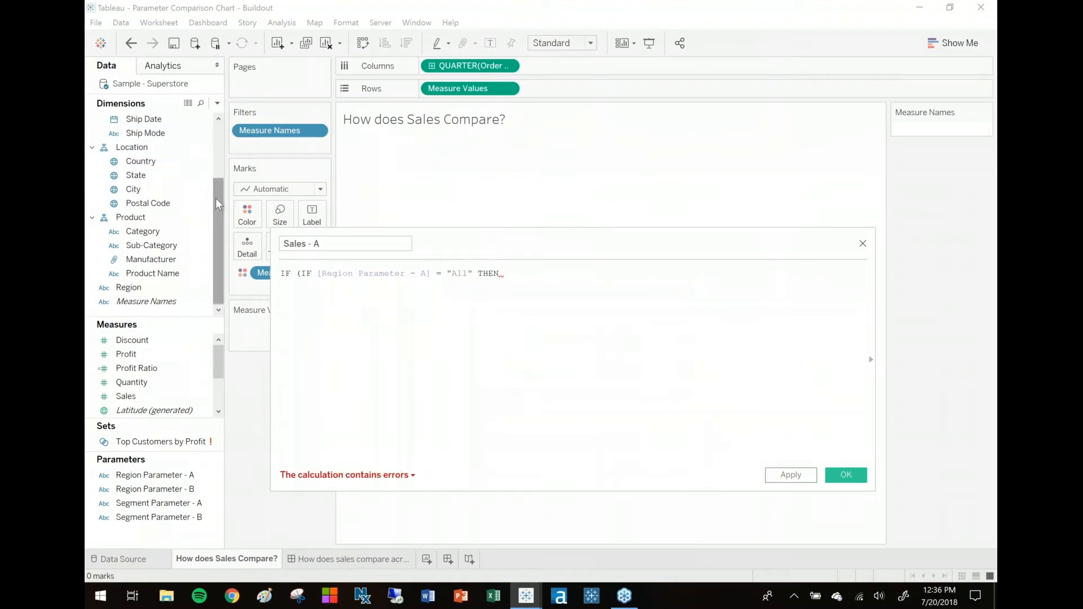
Complete the region condition with [Region] ELSE [Region Parameter - A] END) = [Region]
left_click_drag(128, 287, 711, 342)
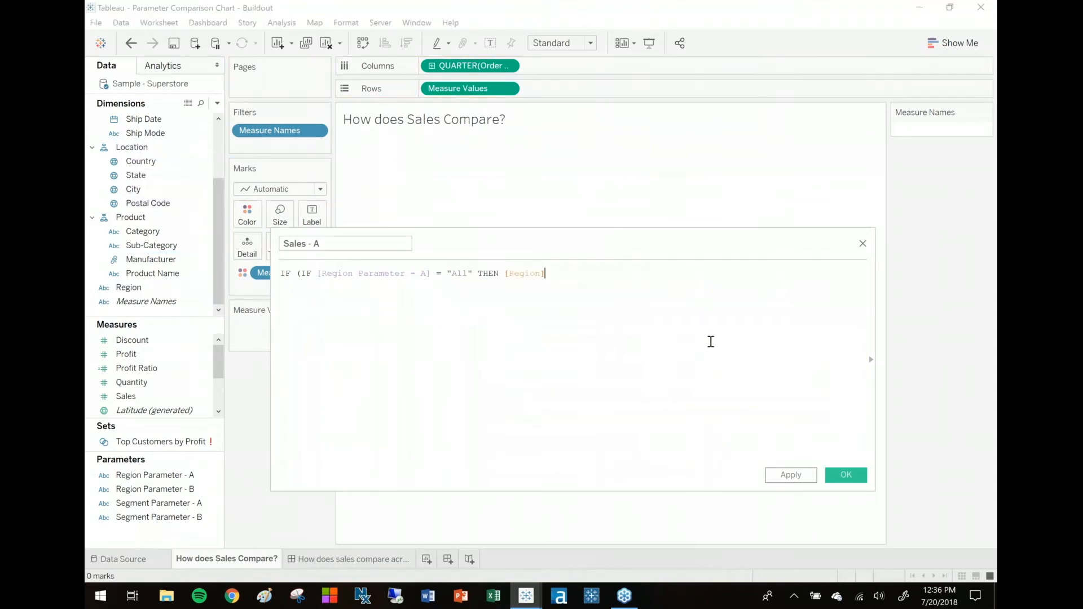
type("ELSE")
left_click_drag(150, 474, 756, 456)
type("END) = regi")
type("n")
key("Return")
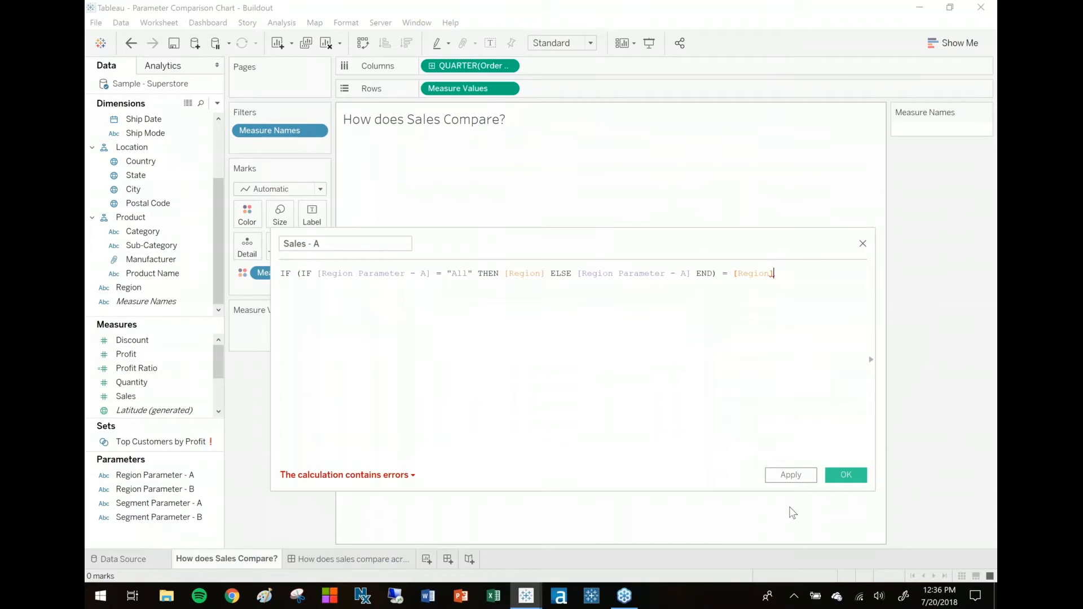
Add a second line: AND (IF [Segment Parameter - A] = "All" THEN [Segment] ELSE [Segment Parameter - A] END) = [Segment]
key("Return")
type("AND")
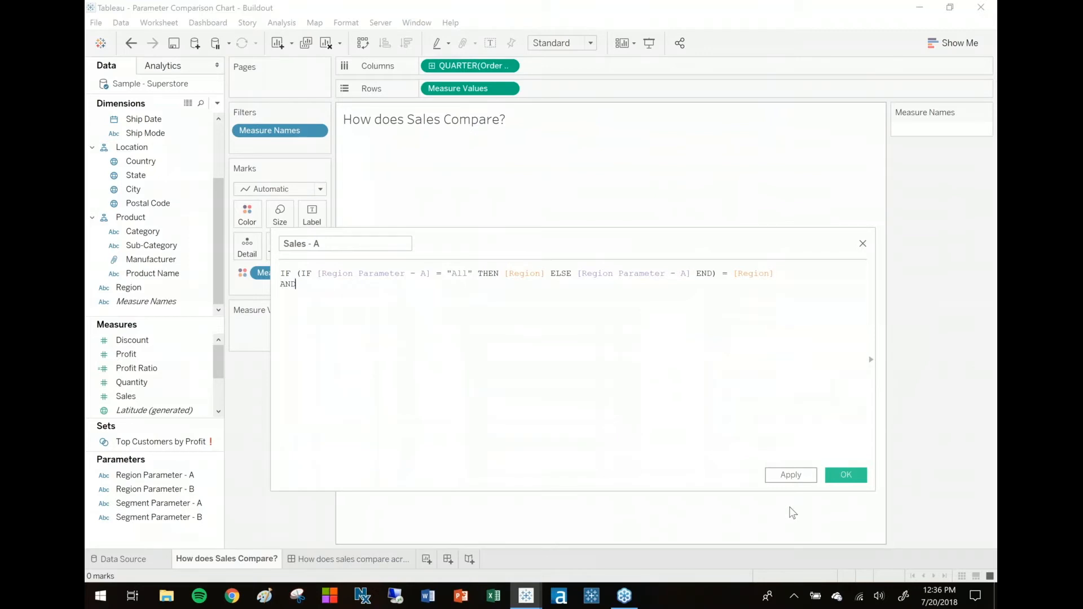
type(" (IF")
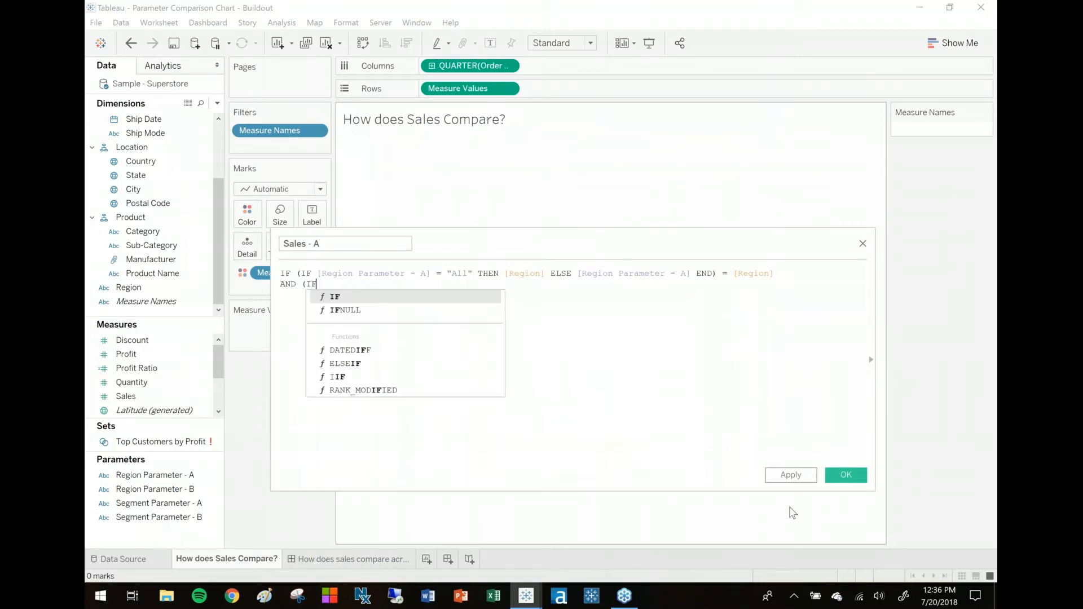
left_click_drag(141, 506, 442, 374)
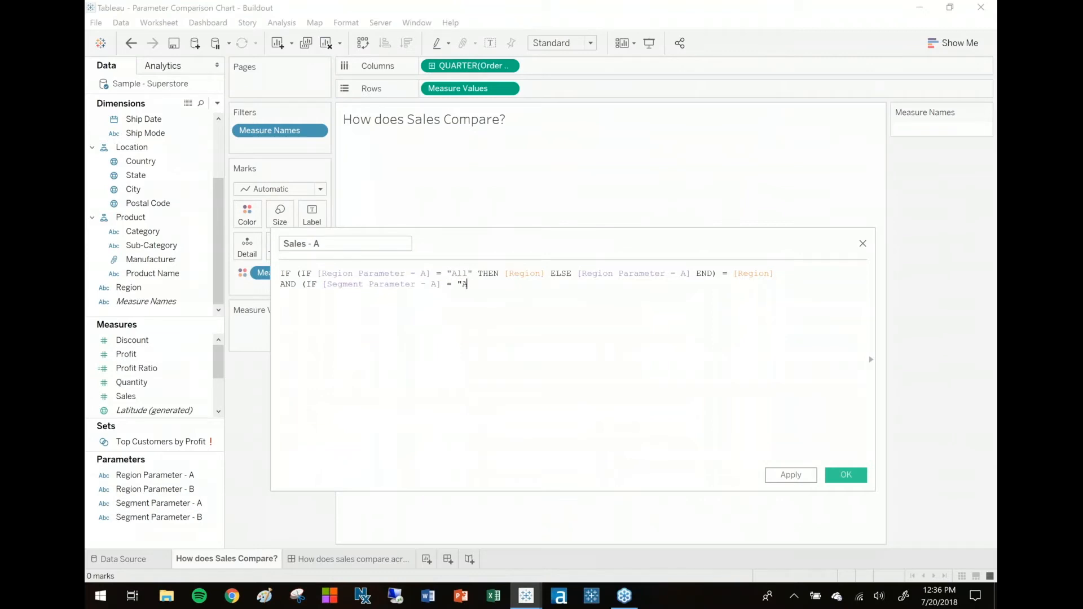
type("\" THEN Seg")
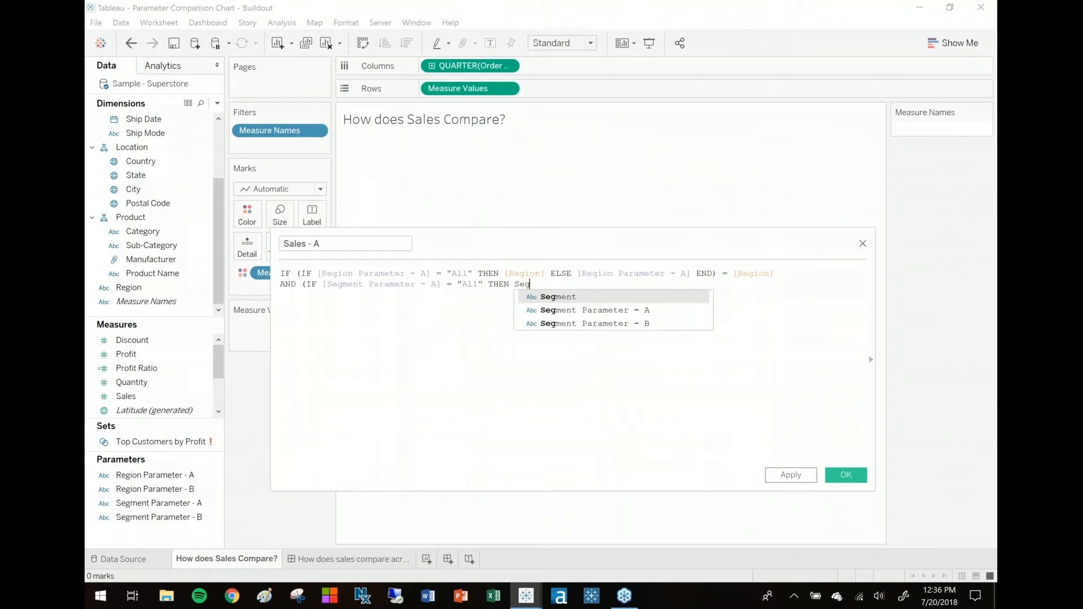
key("Return")
type("ELSE")
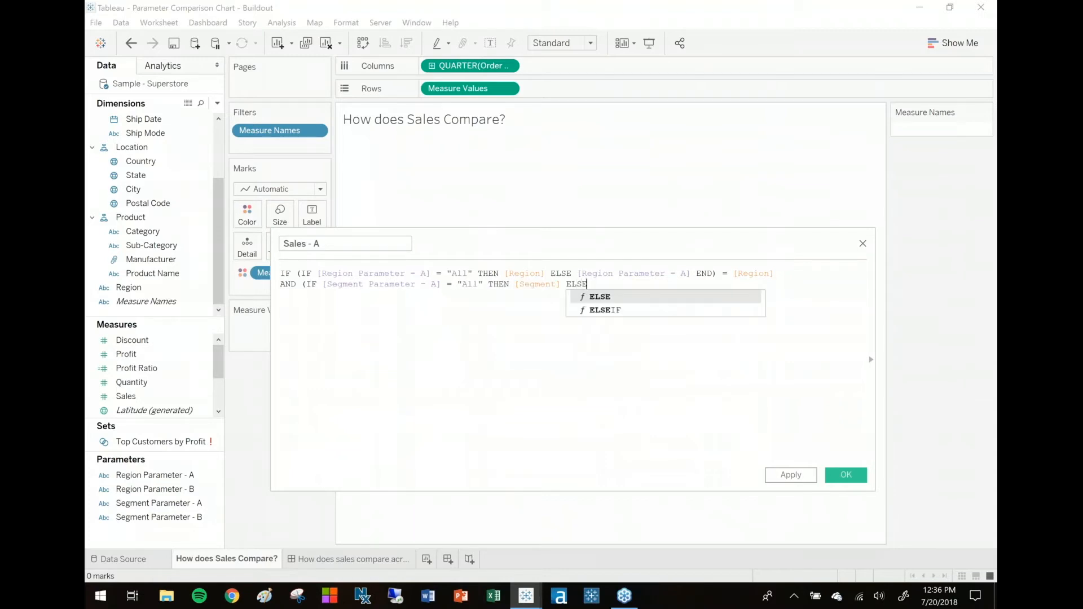
left_click_drag(150, 503, 609, 398)
type("END) = se")
key("Return")
Finish the Sales - A formula with THEN [Sales] on the third line and END on the fourth
key("Return")
type("THEN Sa")
key("Return")
key("Return")
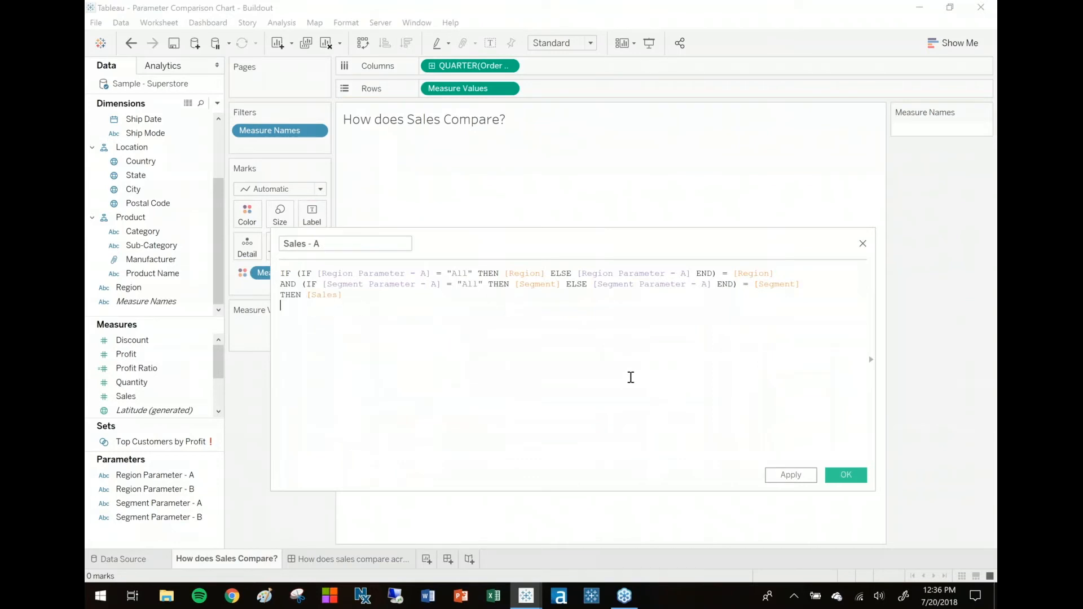
type("END")
left_click(631, 377)
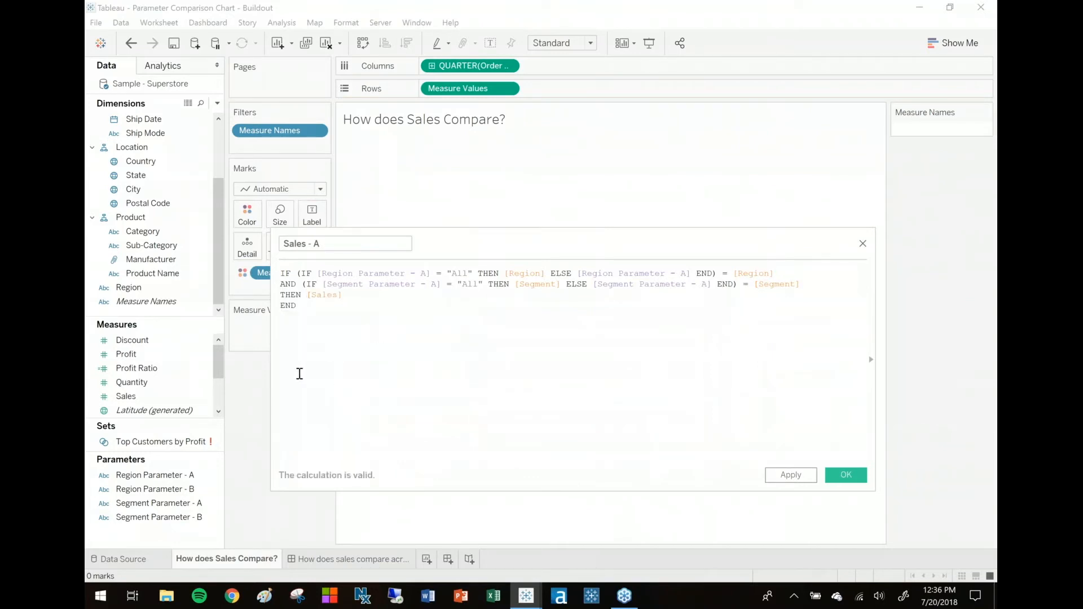
Widen the calculation editor, enlarge its formula text and place it clear of the field list
left_click_drag(270, 376, 185, 378)
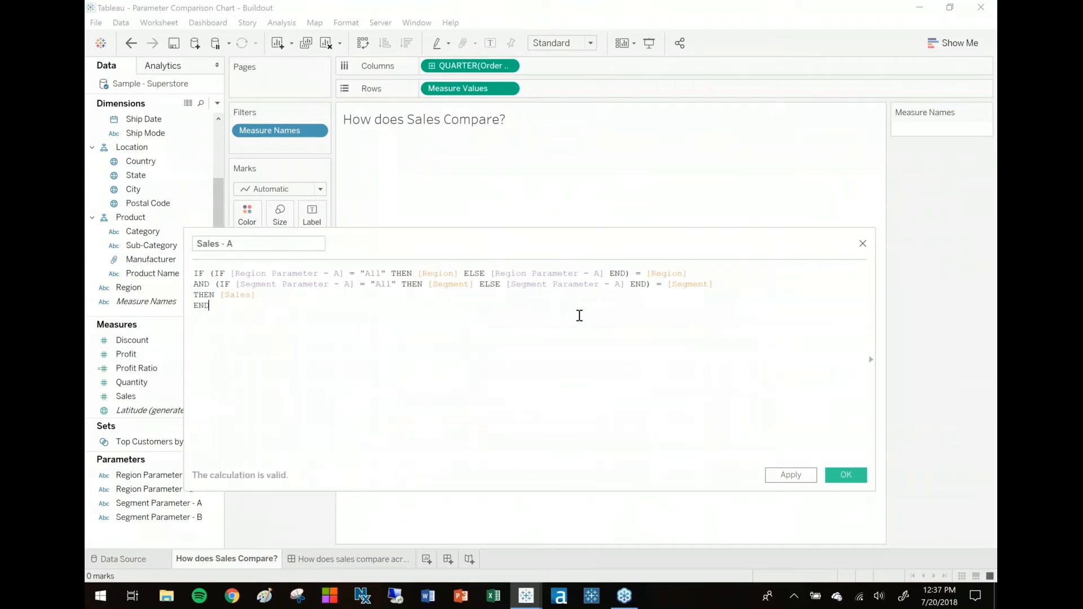
scroll(579, 316, "up", 1)
left_click_drag(556, 241, 608, 265)
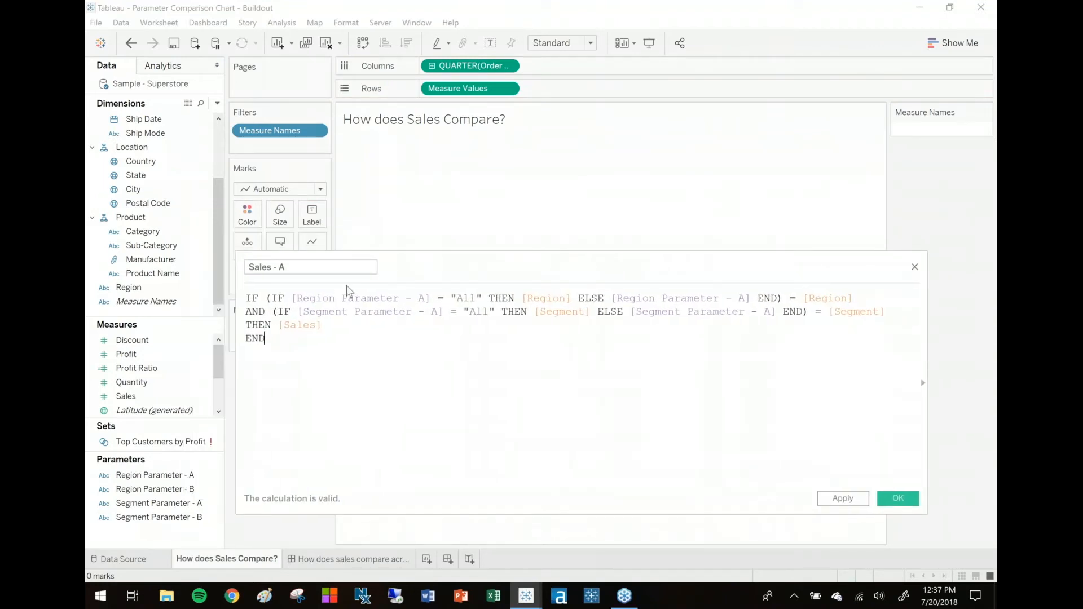
Show the control for Region Parameter - A on the sheet and set it to All
left_click(148, 475)
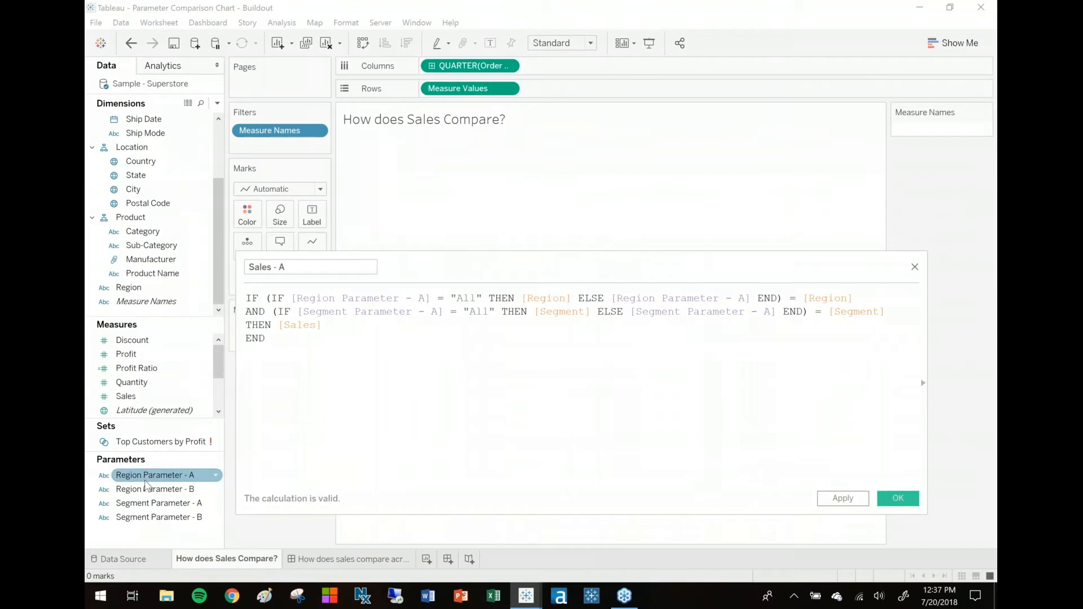
right_click(148, 475)
left_click(219, 274)
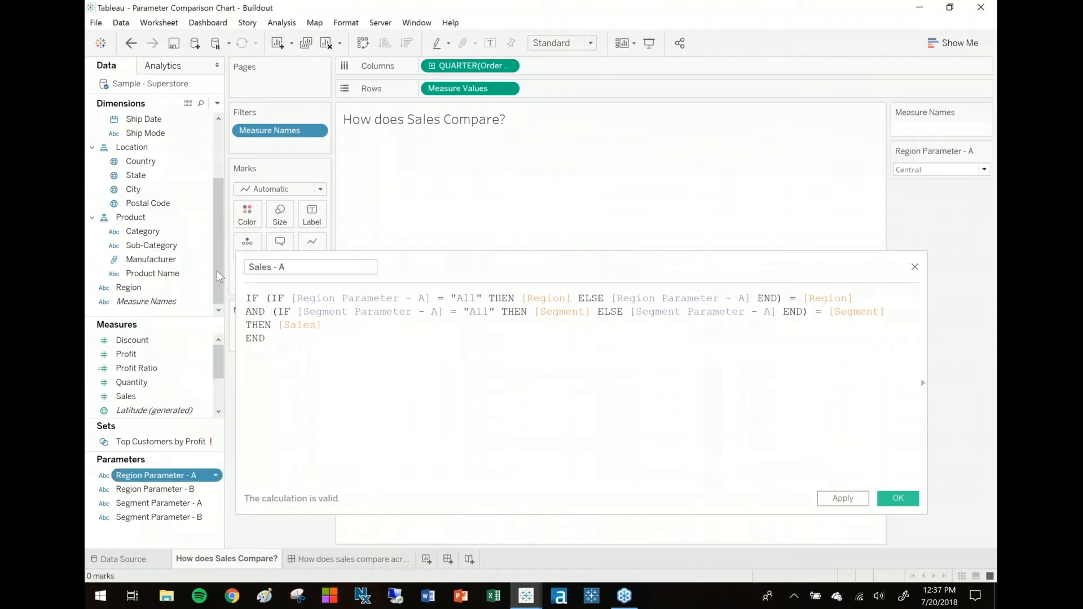
left_click(909, 172)
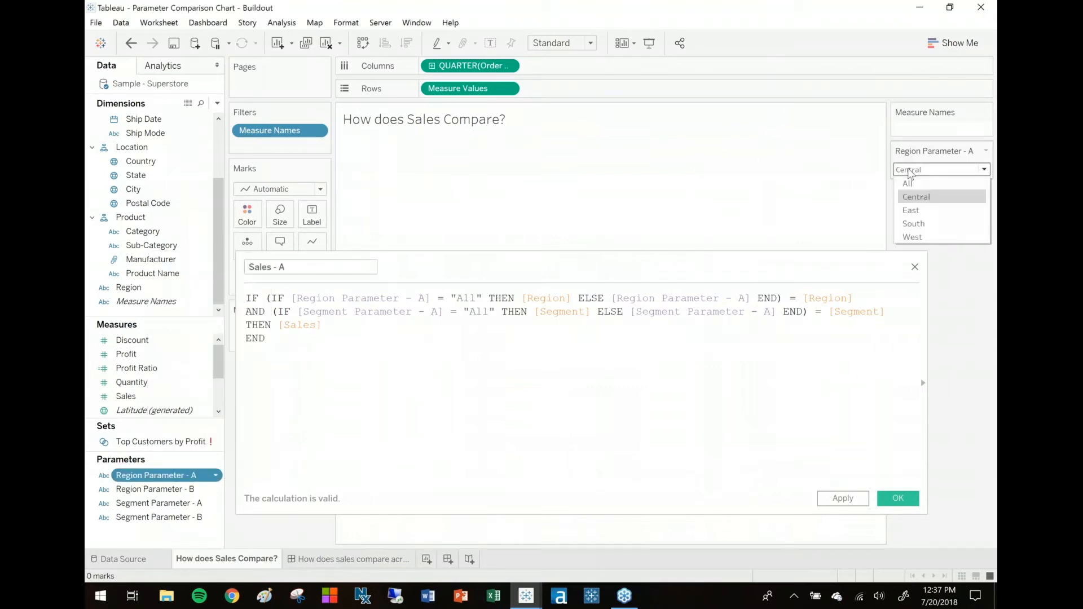
left_click(913, 180)
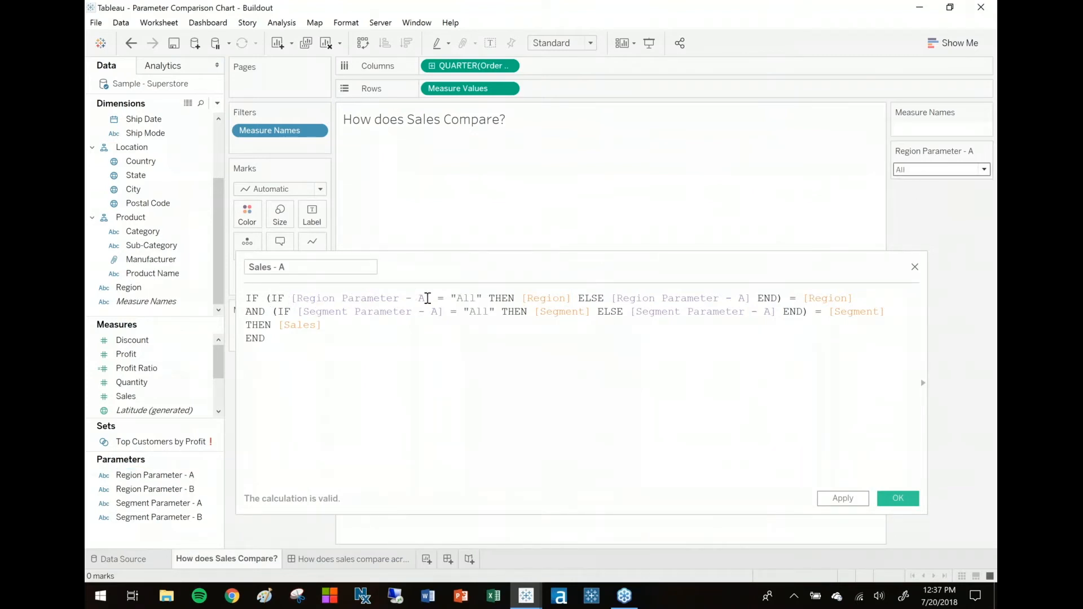
Highlight the All test and the [Region] references in the first formula line to review the region condition
left_click_drag(572, 298, 271, 298)
left_click(457, 298)
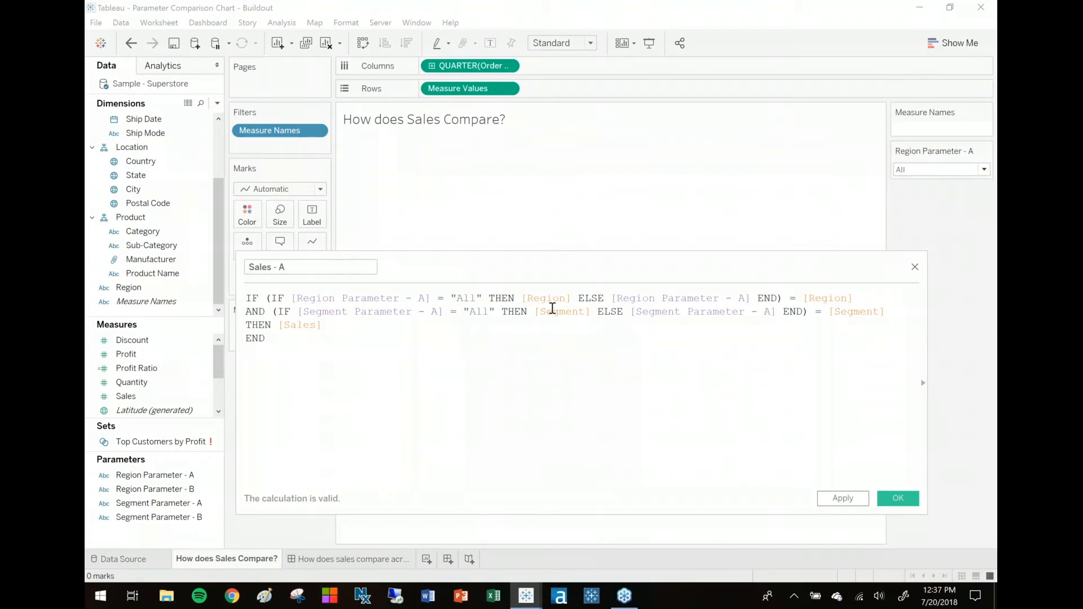
double_click(550, 299)
left_click(844, 298)
left_click_drag(853, 299, 801, 300)
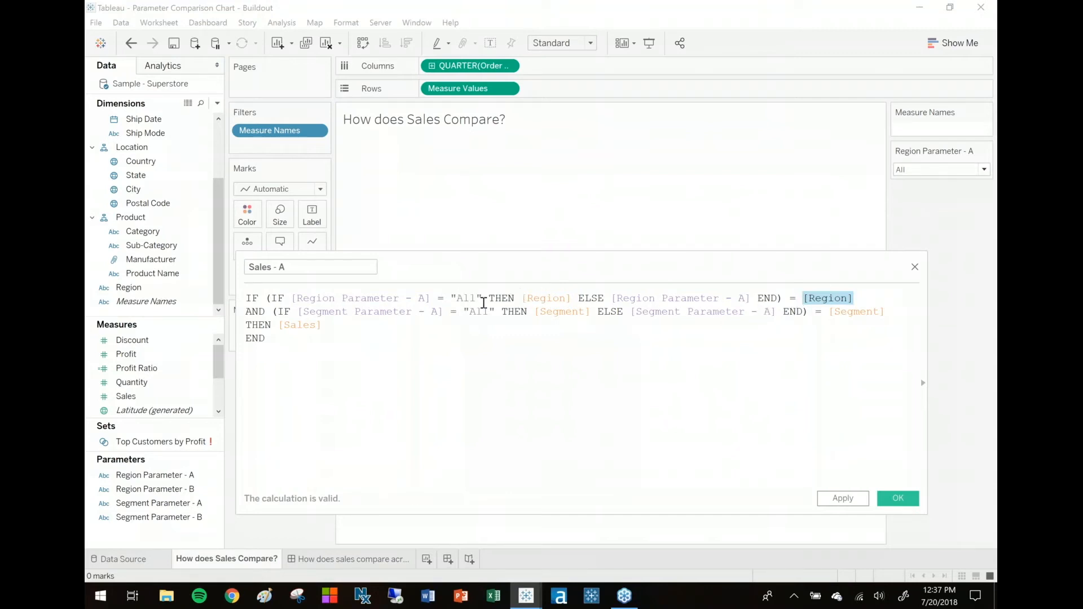
Set Region Parameter - A to Central and highlight the region condition's All test and its ELSE value for review
left_click(984, 169)
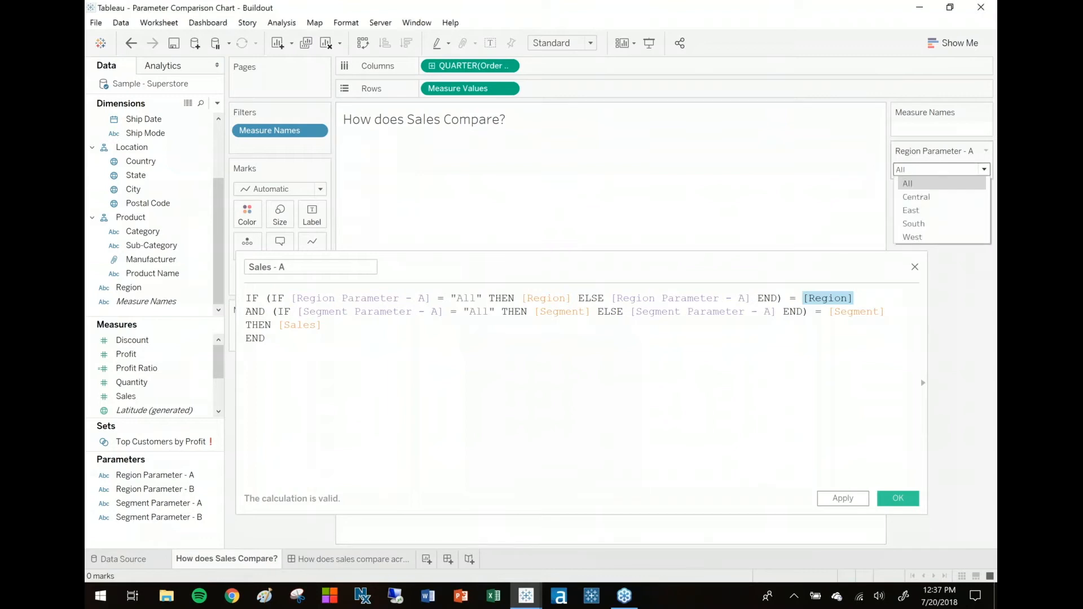
left_click(916, 196)
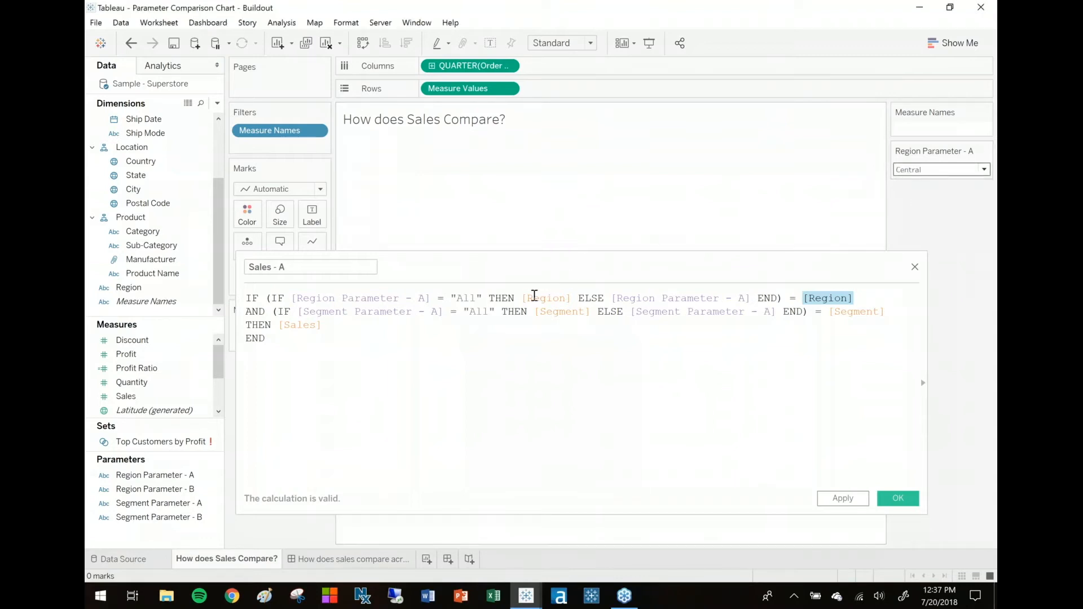
left_click_drag(279, 298, 496, 298)
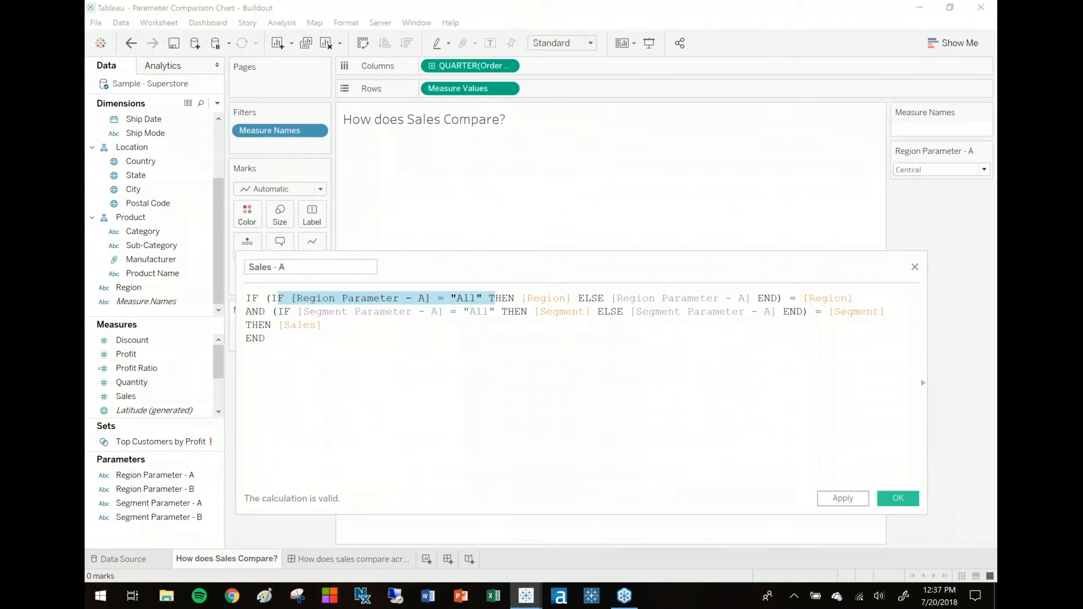
left_click(457, 334)
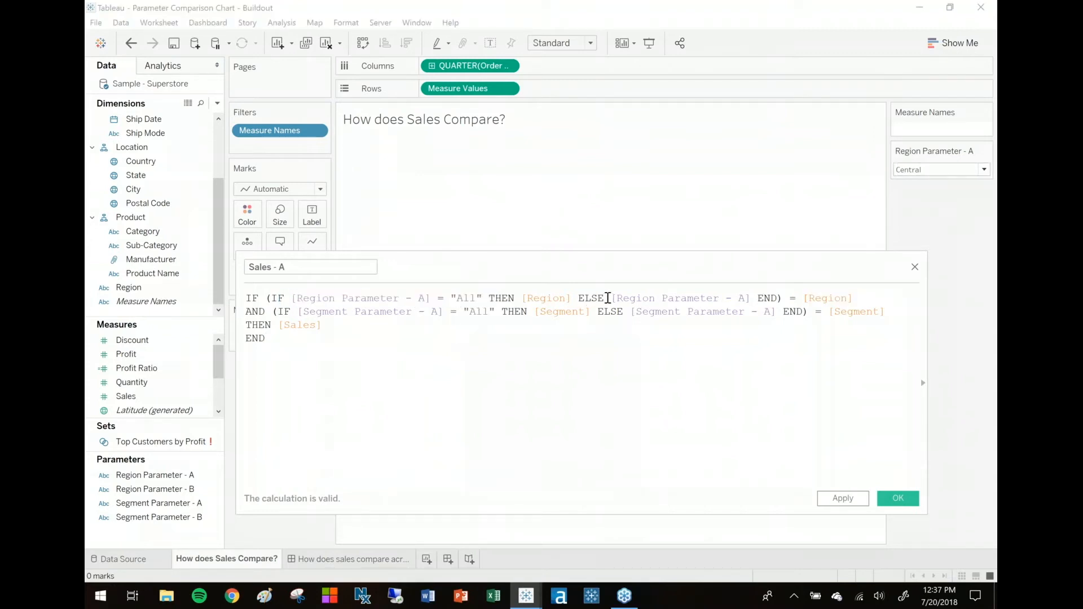
left_click_drag(610, 298, 753, 297)
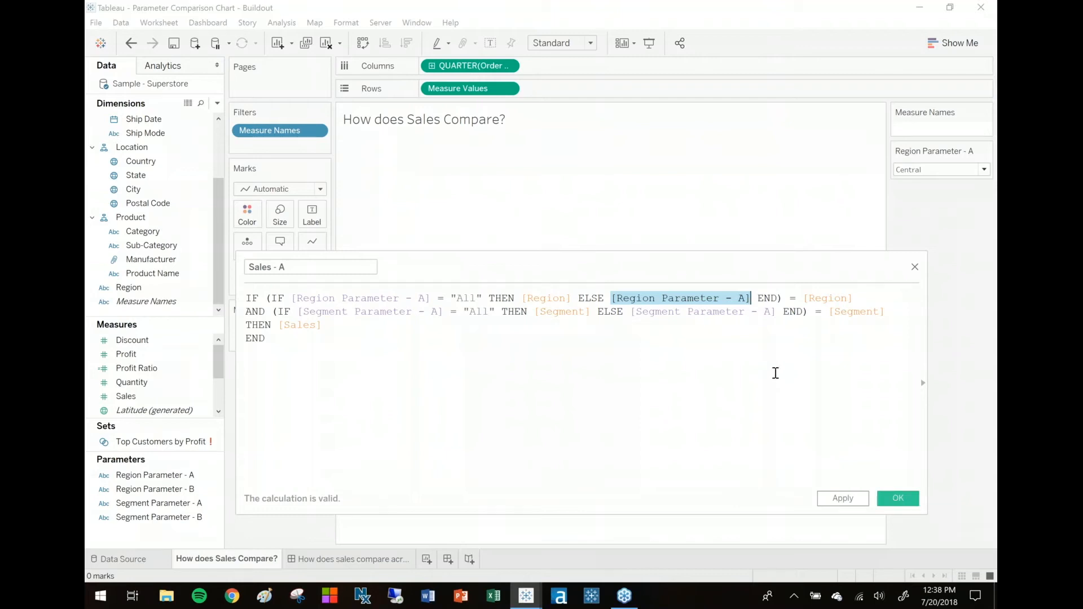
Save the Sales - A calculation and duplicate it in the enlarged list of measures
left_click(898, 499)
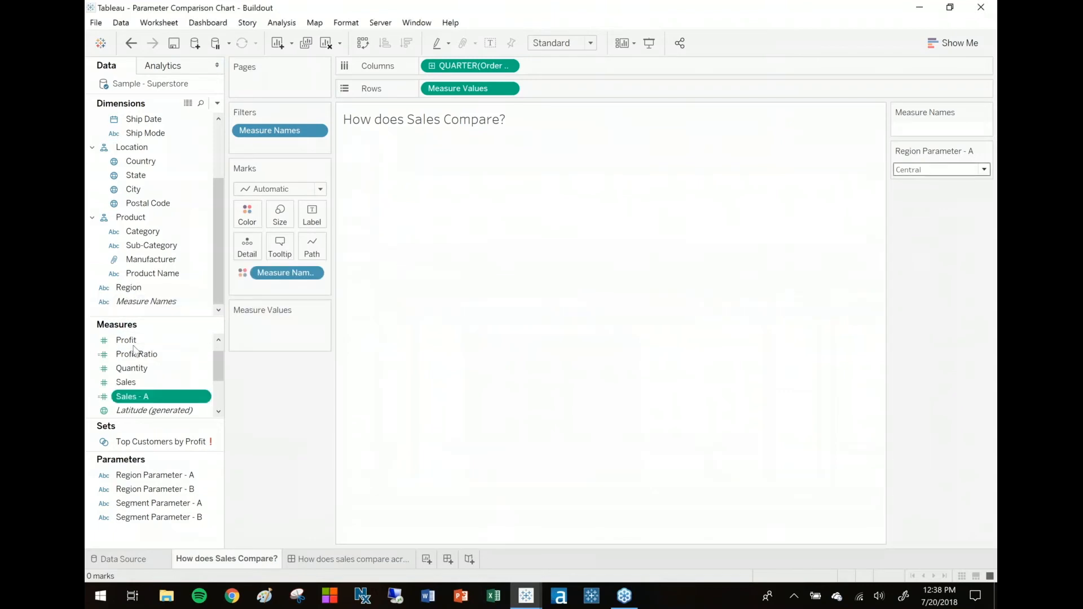
left_click_drag(151, 317, 151, 257)
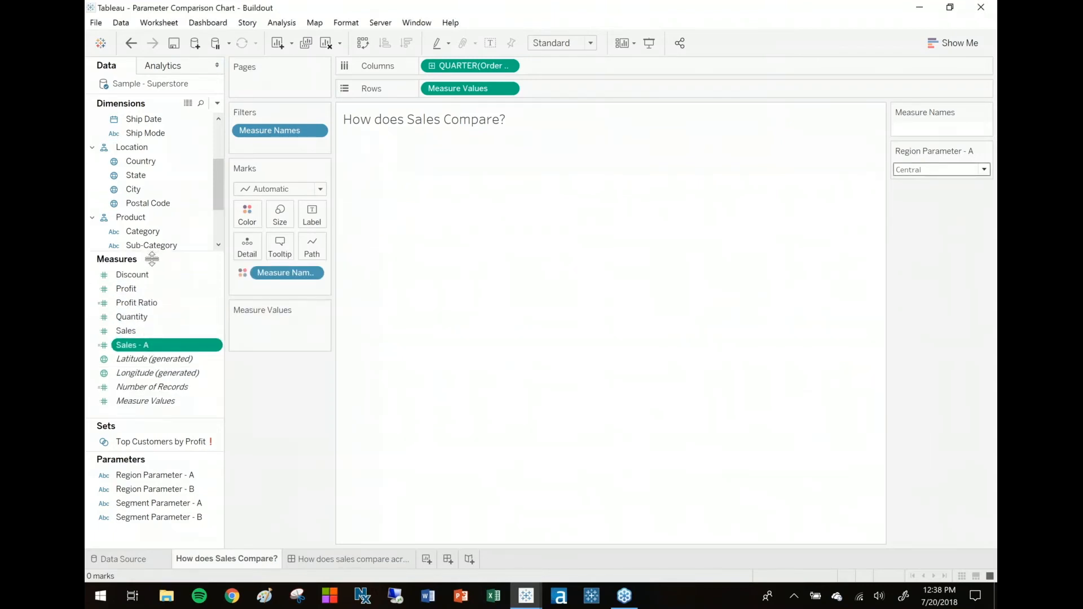
right_click(141, 350)
left_click(170, 140)
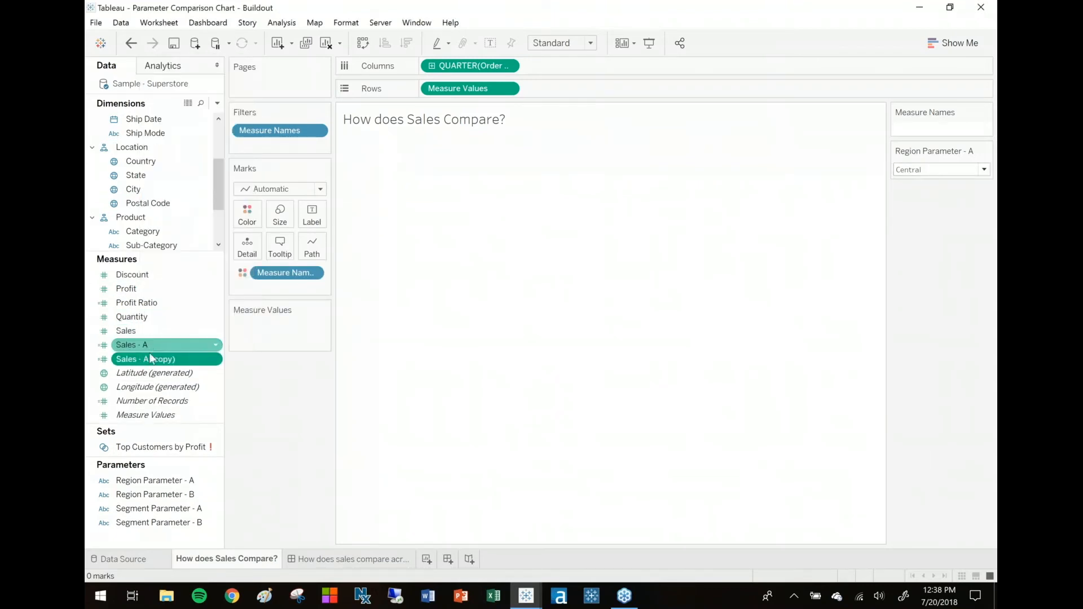
Open the copy of Sales - A for editing and rename it Sales - B
right_click(147, 360)
left_click(169, 141)
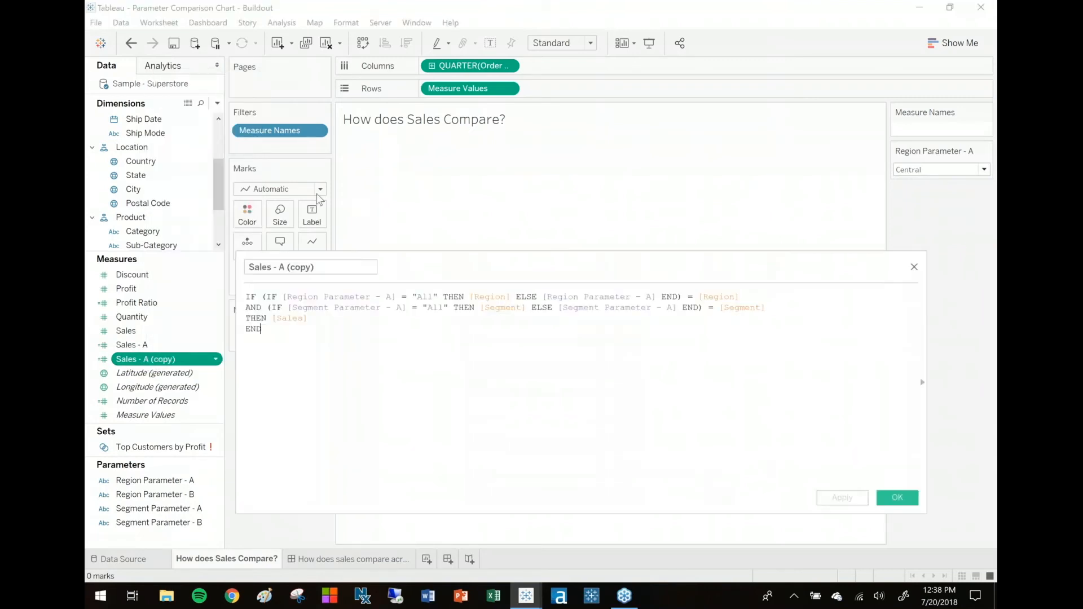
left_click_drag(282, 269, 345, 265)
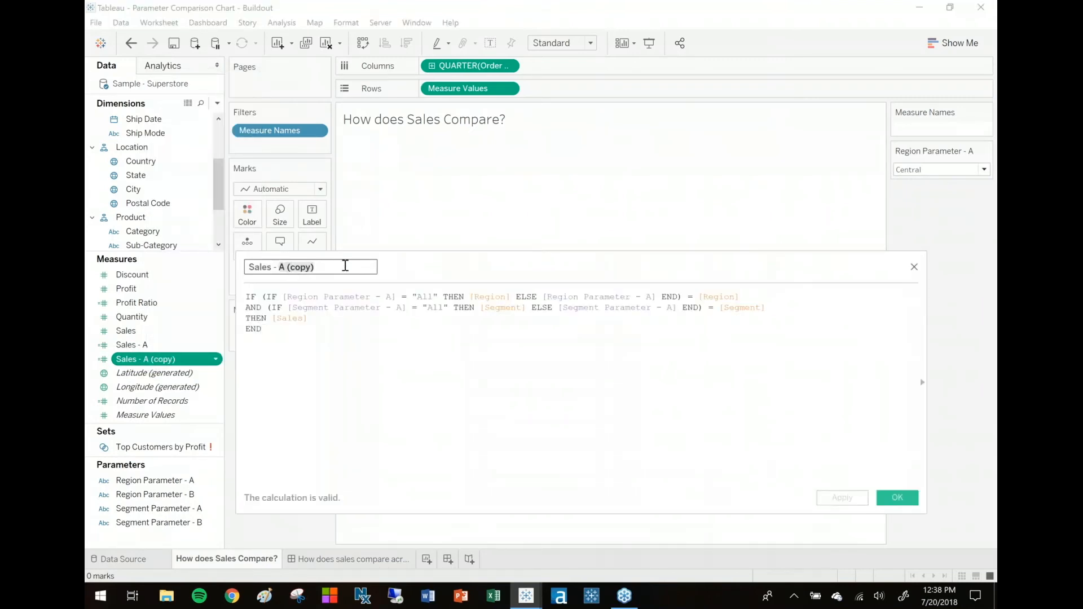
type("B")
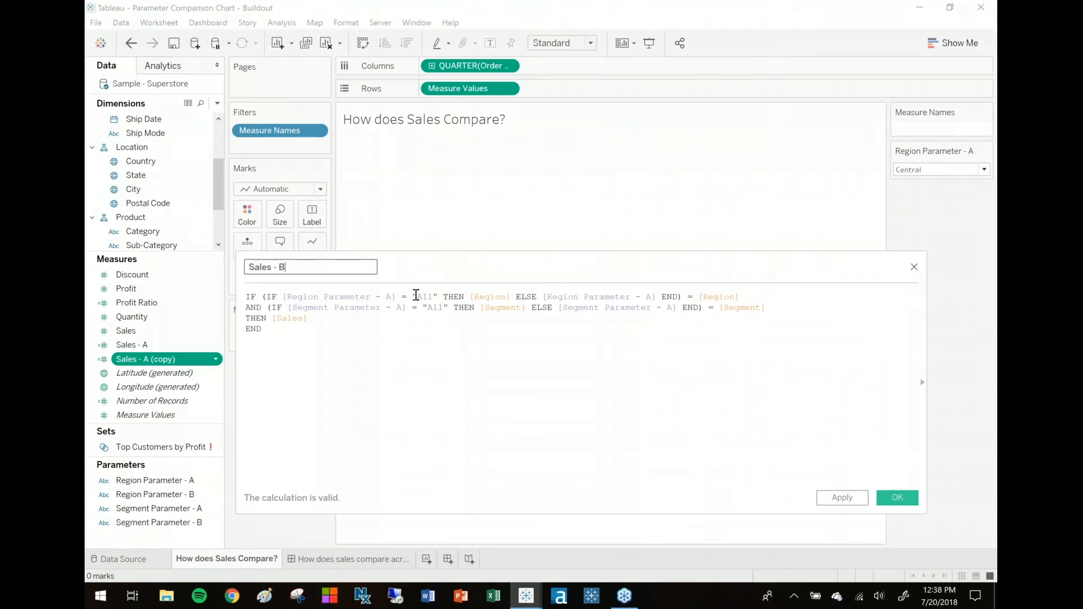
Replace both region parameter references in the Sales - B formula with Region Parameter - B
left_click(396, 299)
key("BackSpace")
type("B")
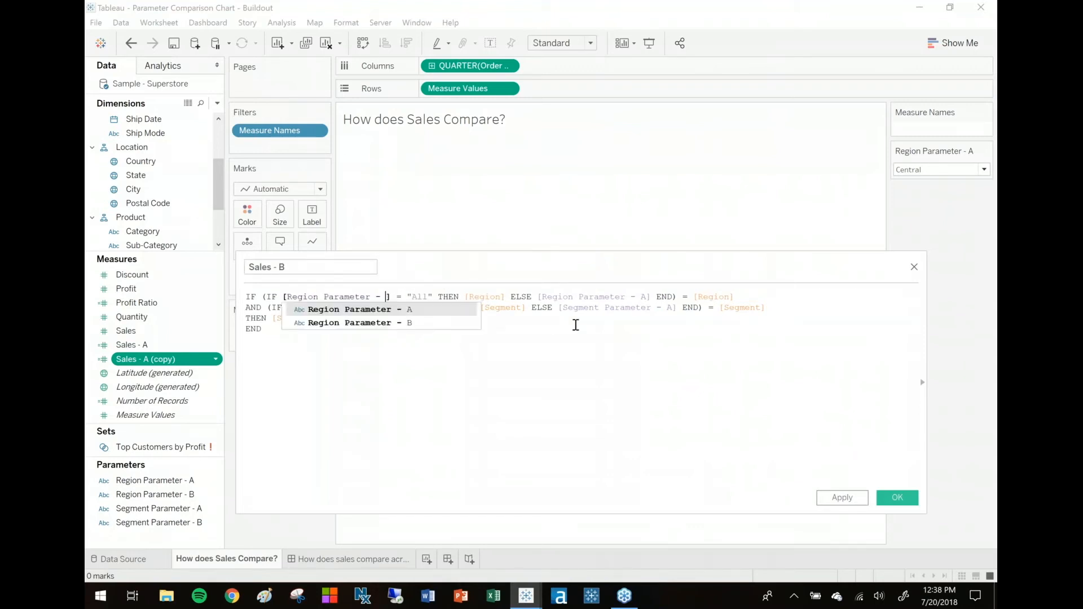
left_click(576, 325)
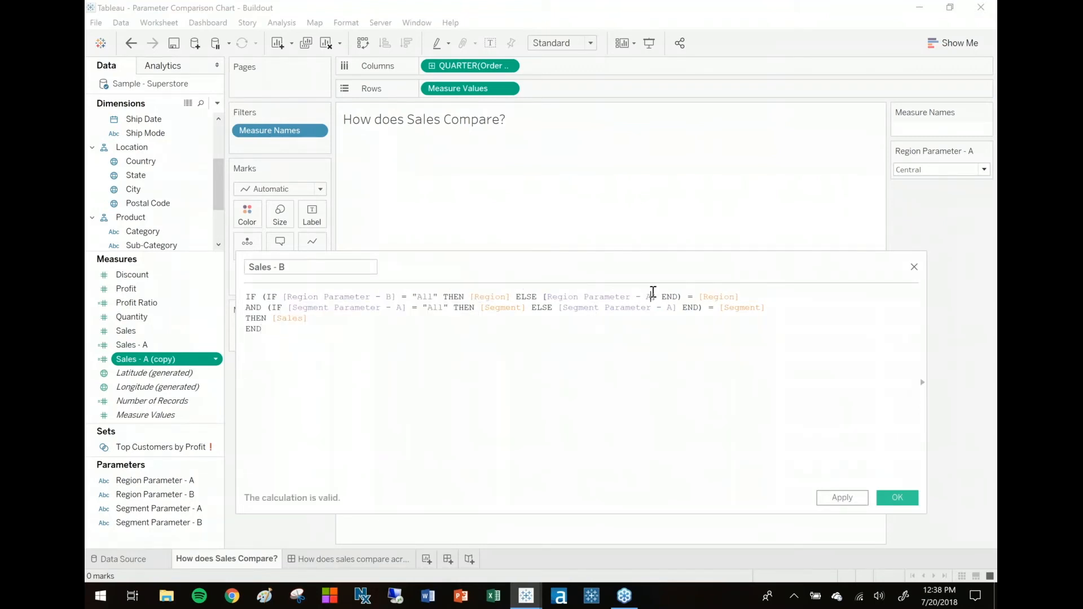
left_click(653, 293)
key("BackSpace")
type("B")
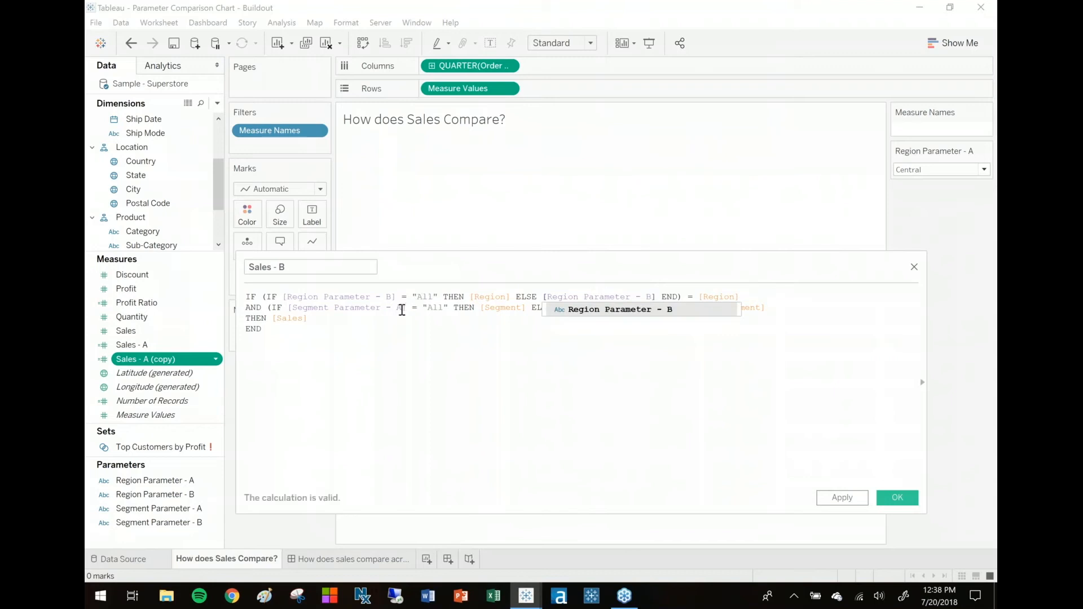
Replace both segment parameter references in the Sales - B formula with Segment Parameter - B and save the calculation
left_click(402, 309)
key("BackSpace")
type("B")
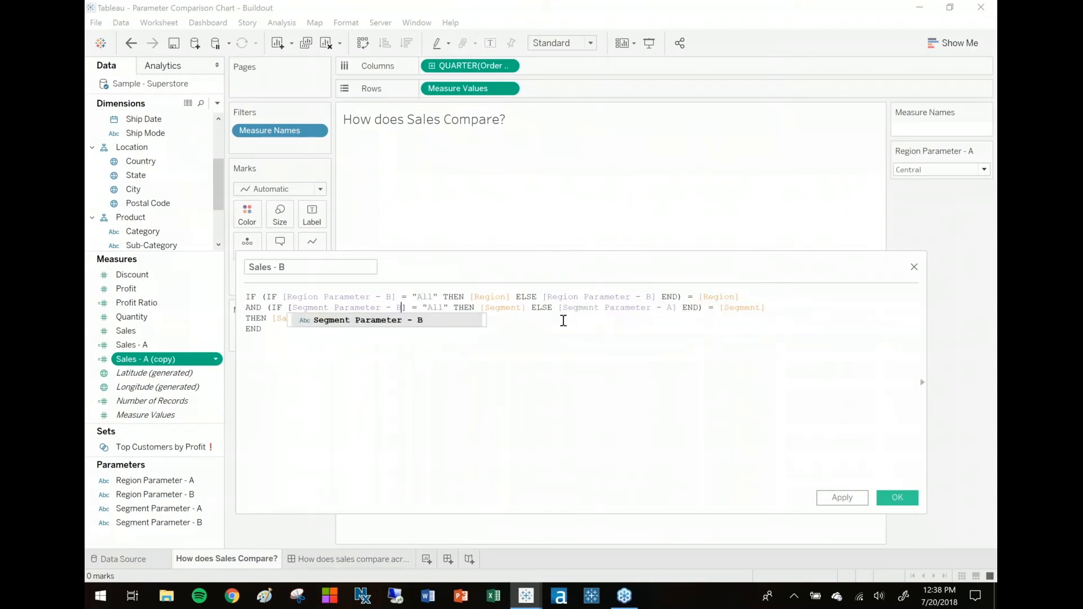
left_click(675, 307)
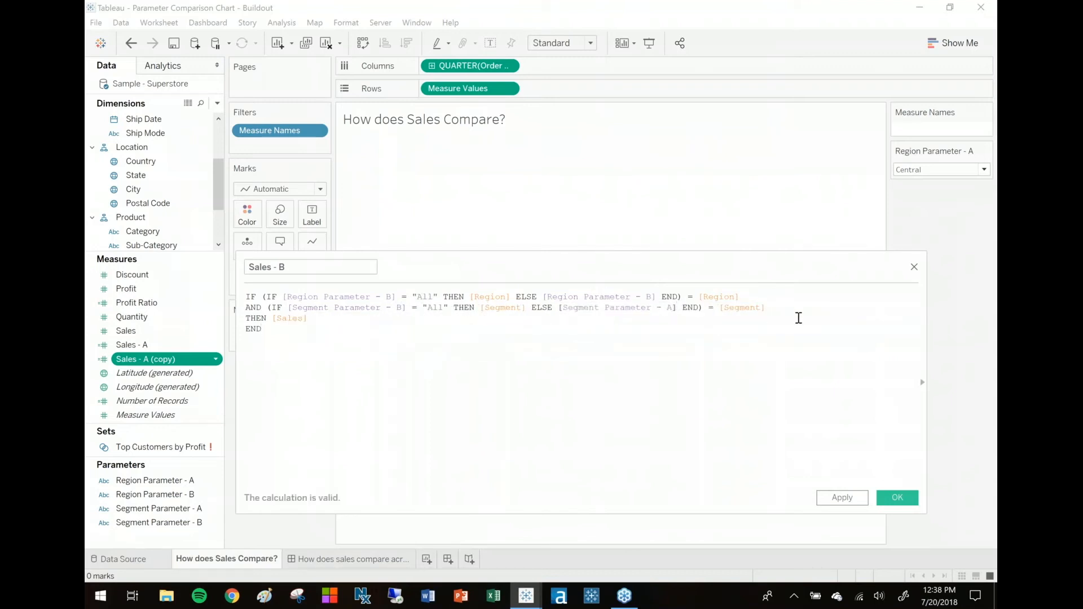
key("BackSpace")
type("B")
left_click(799, 318)
left_click(898, 498)
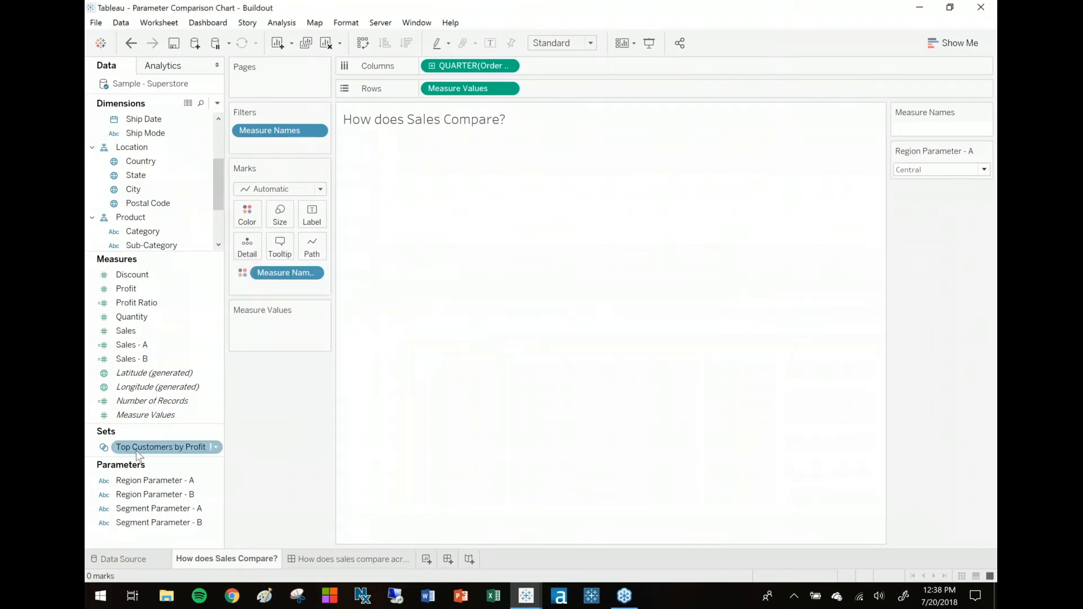
Show the controls for Region Parameter - B and both segment parameters, and place Segment Parameter - A directly below Region Parameter - A
right_click(161, 494)
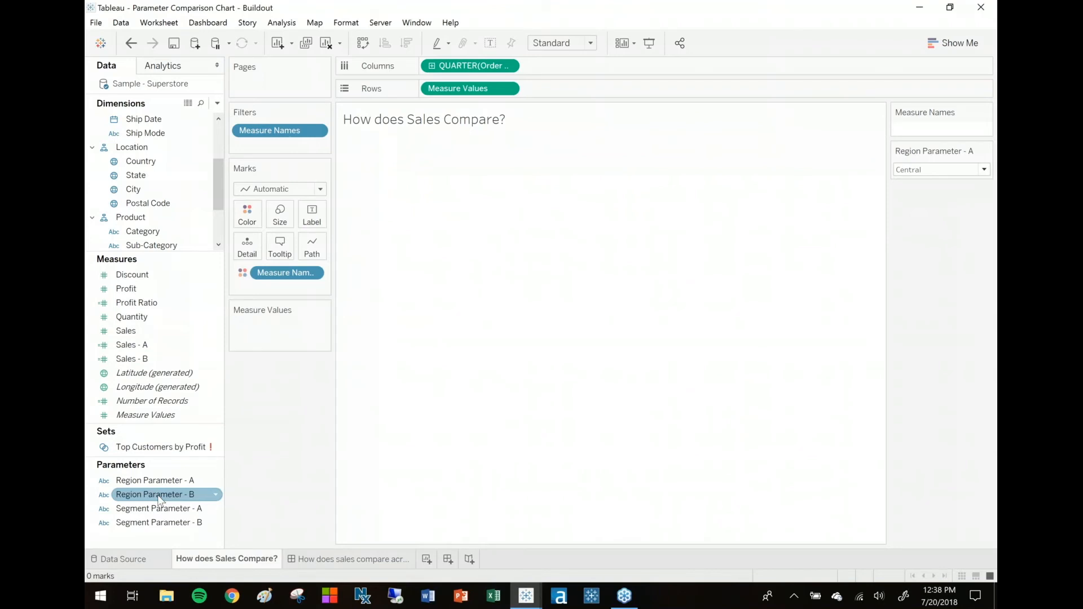
left_click(217, 295)
right_click(170, 509)
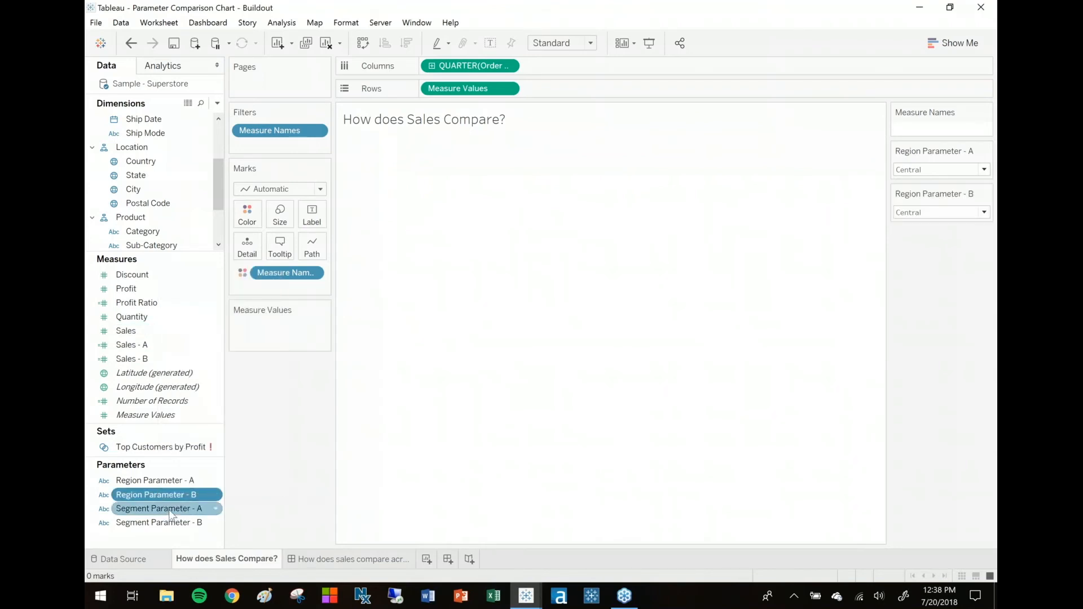
left_click(220, 306)
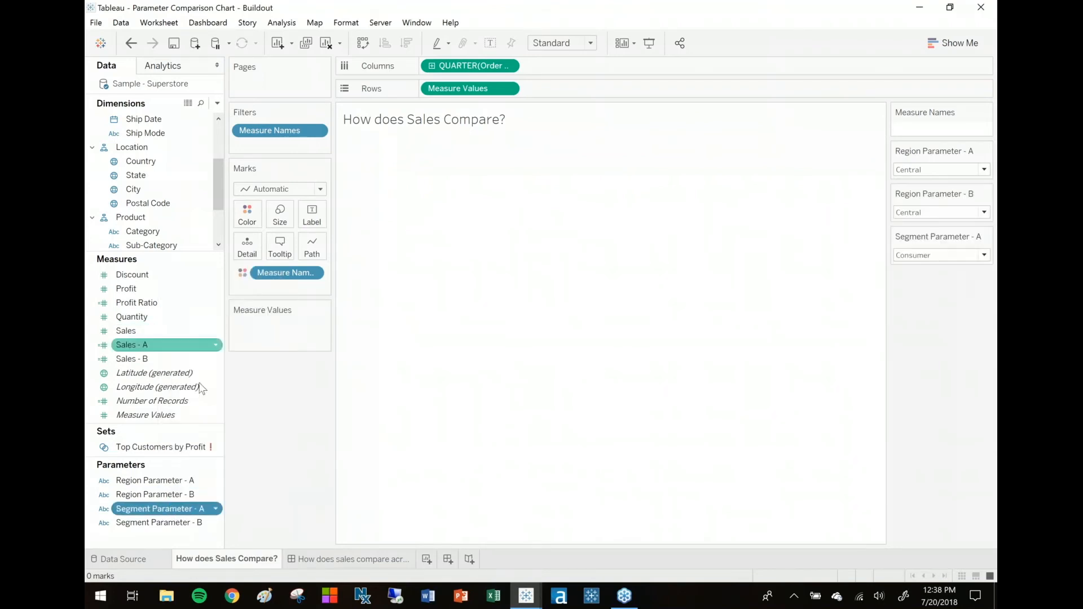
right_click(181, 523)
left_click(233, 320)
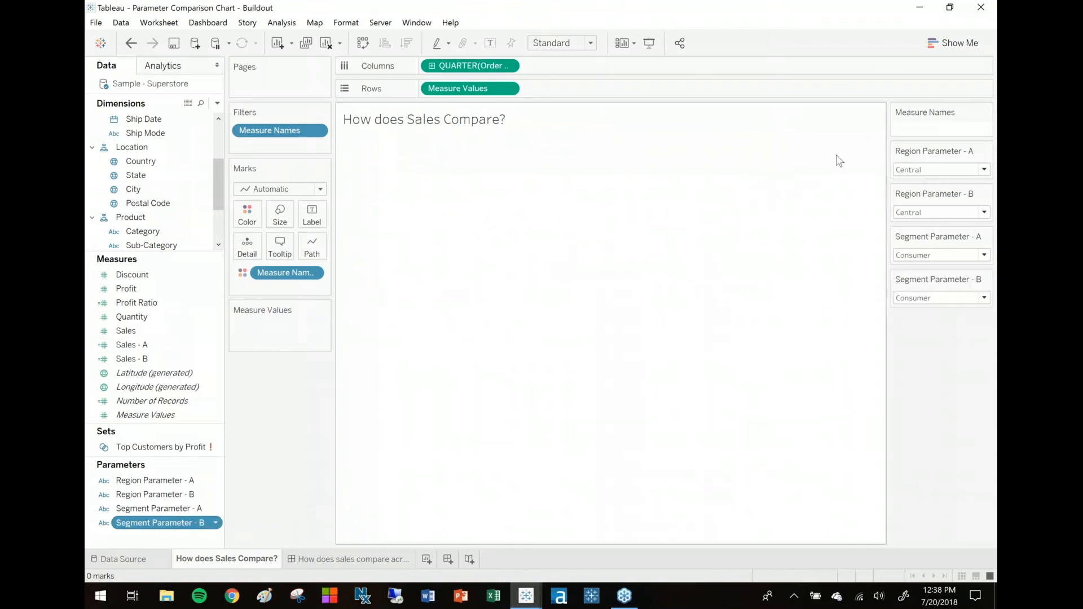
left_click_drag(921, 238, 925, 180)
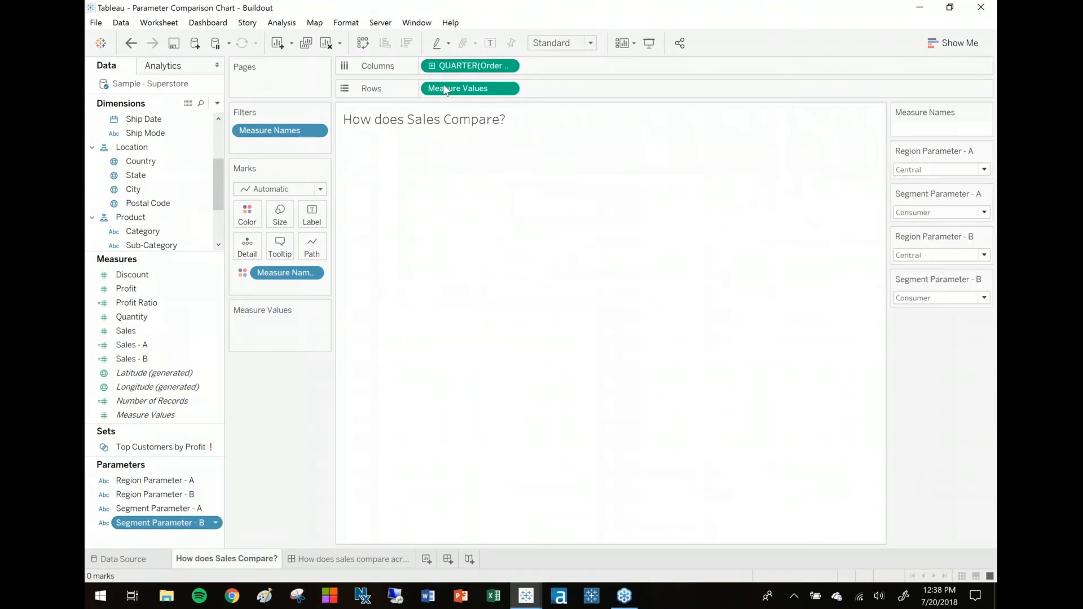
Clear the old measure fields from the sheet and plot Sales - A and Sales - B by quarter on one shared axis
left_click(156, 345)
left_click_drag(457, 88, 287, 427)
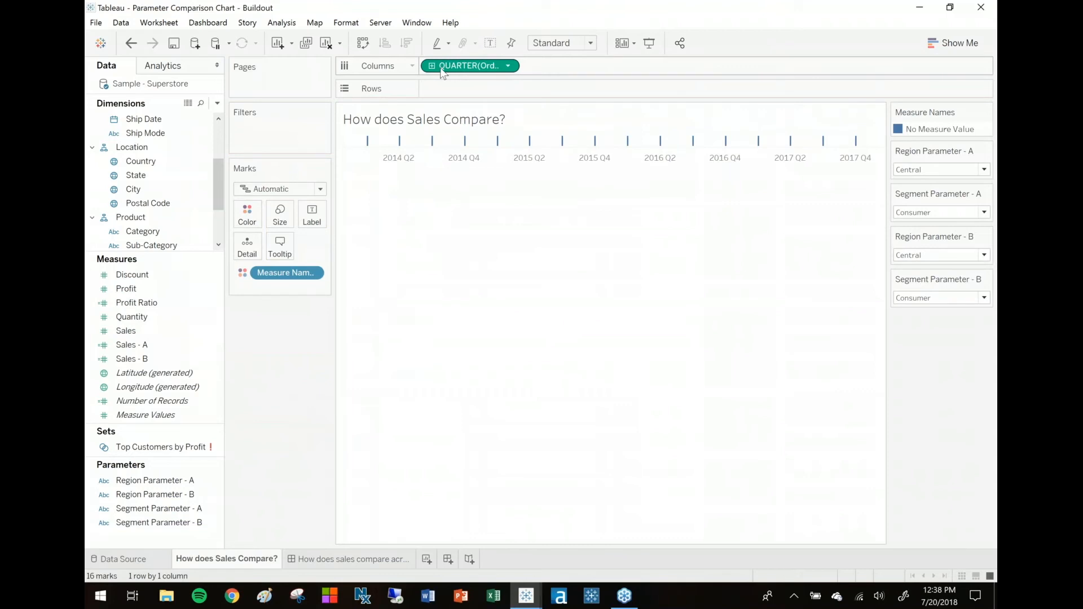
left_click_drag(278, 282, 285, 386)
left_click_drag(127, 345, 465, 86)
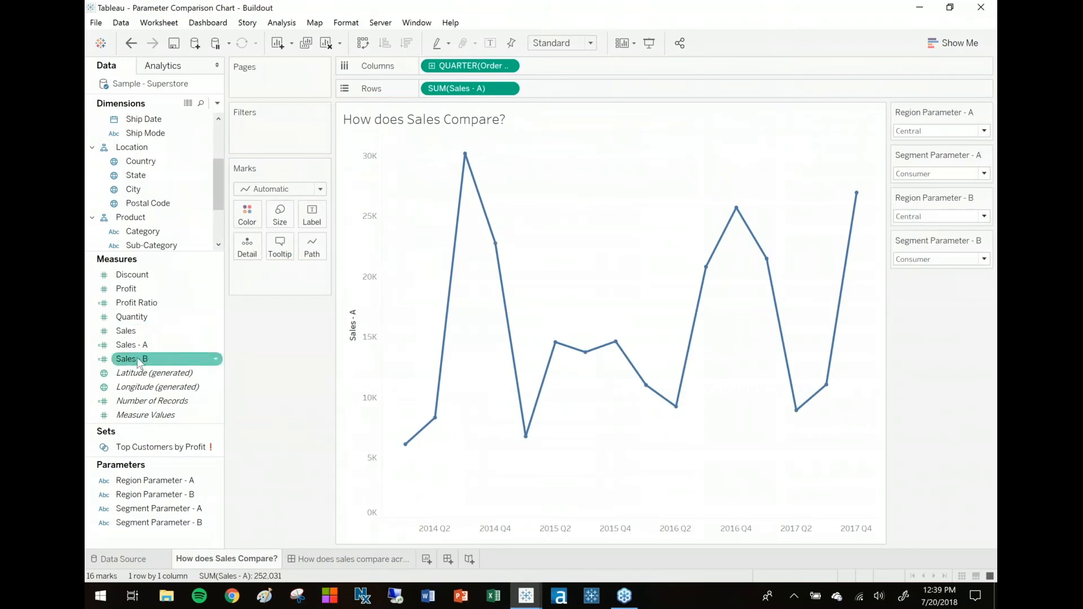
left_click_drag(136, 359, 362, 374)
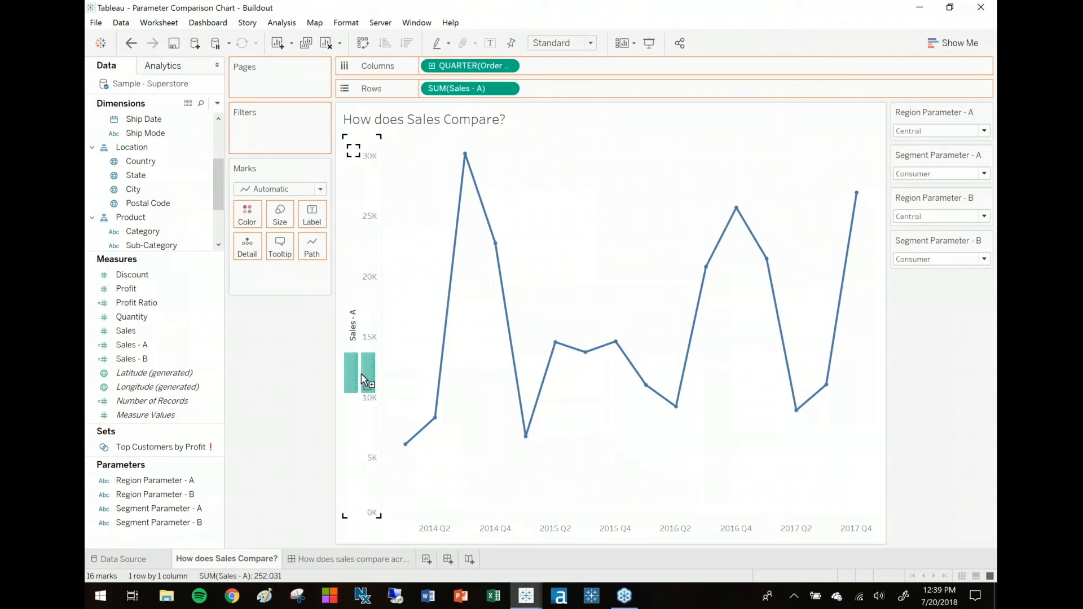
left_click_drag(364, 379, 363, 379)
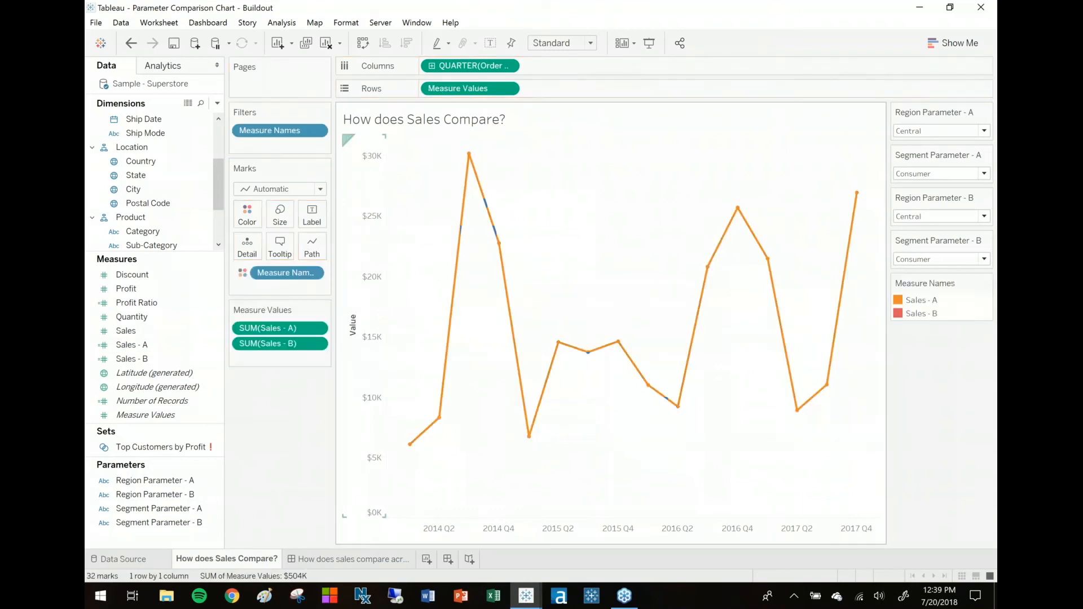
Set Region Parameter - A to All and check the group colors on the comparison dashboard
left_click(927, 131)
left_click(923, 144)
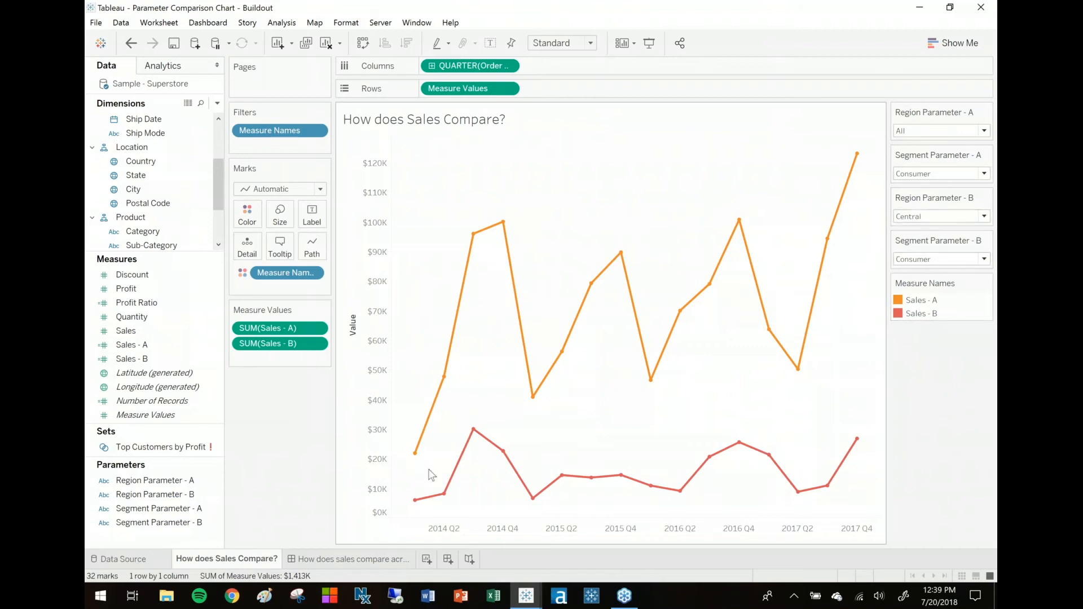
left_click(357, 558)
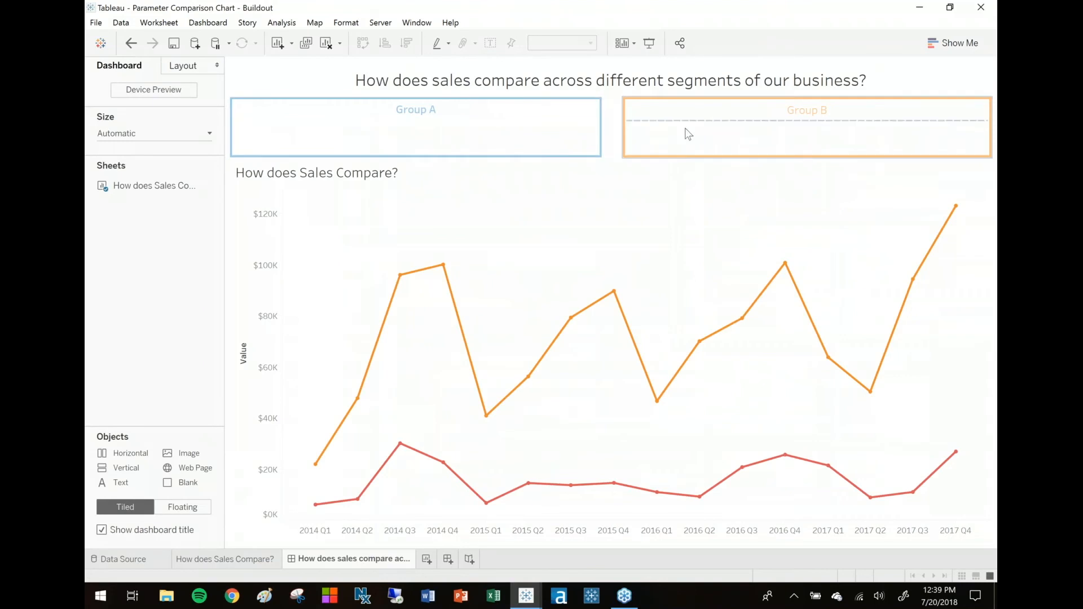
left_click(248, 557)
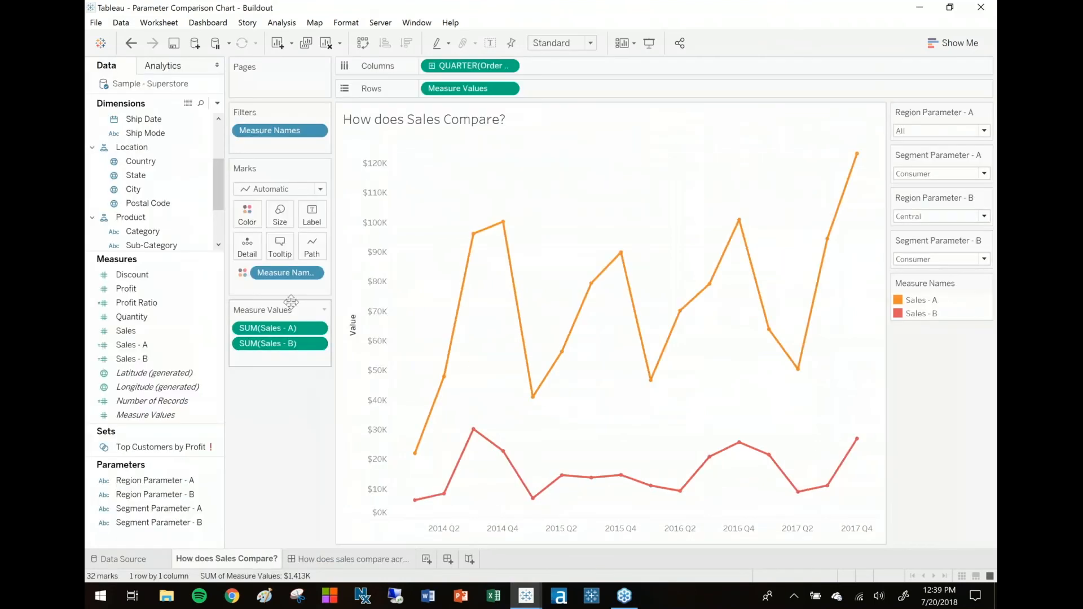
Color Sales - A light blue and Sales - B light orange using the Tableau 20 palette
left_click(247, 214)
left_click(294, 257)
left_click(409, 203)
left_click(563, 202)
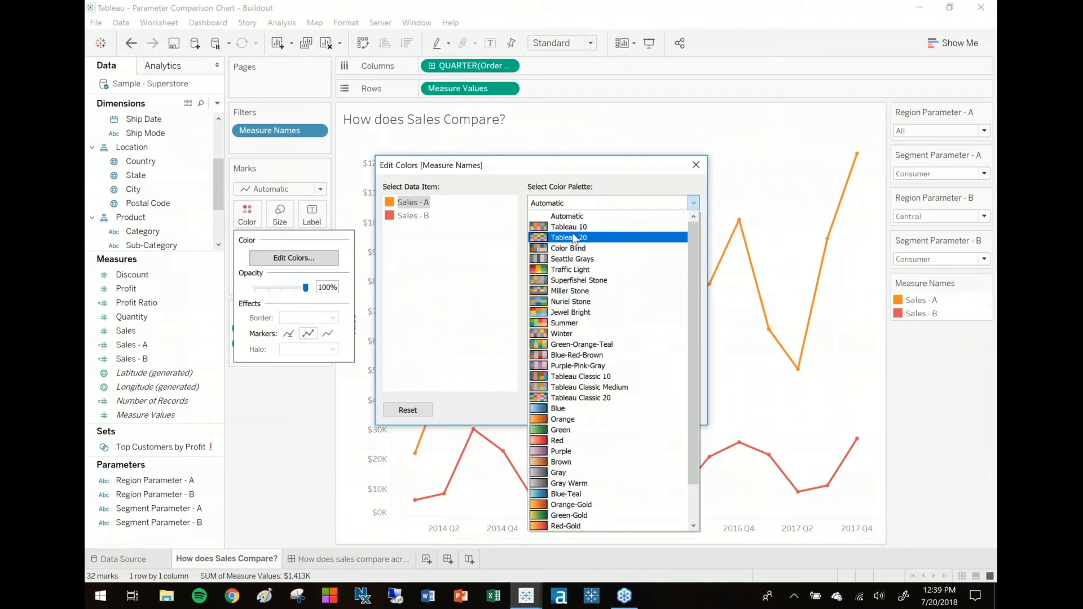
left_click(574, 237)
left_click(546, 258)
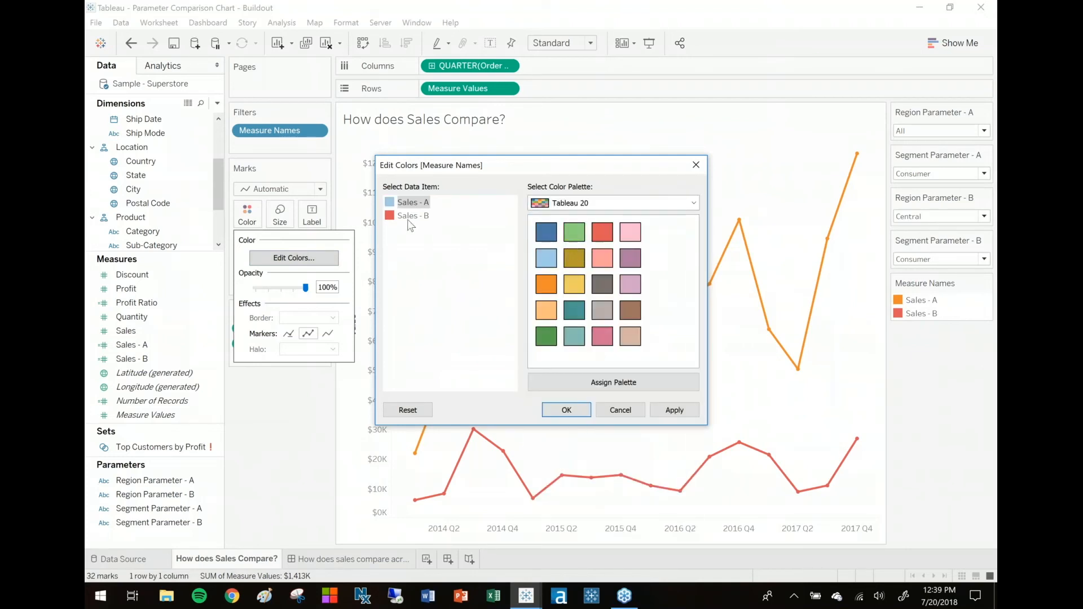
left_click(410, 216)
left_click(546, 310)
left_click(566, 410)
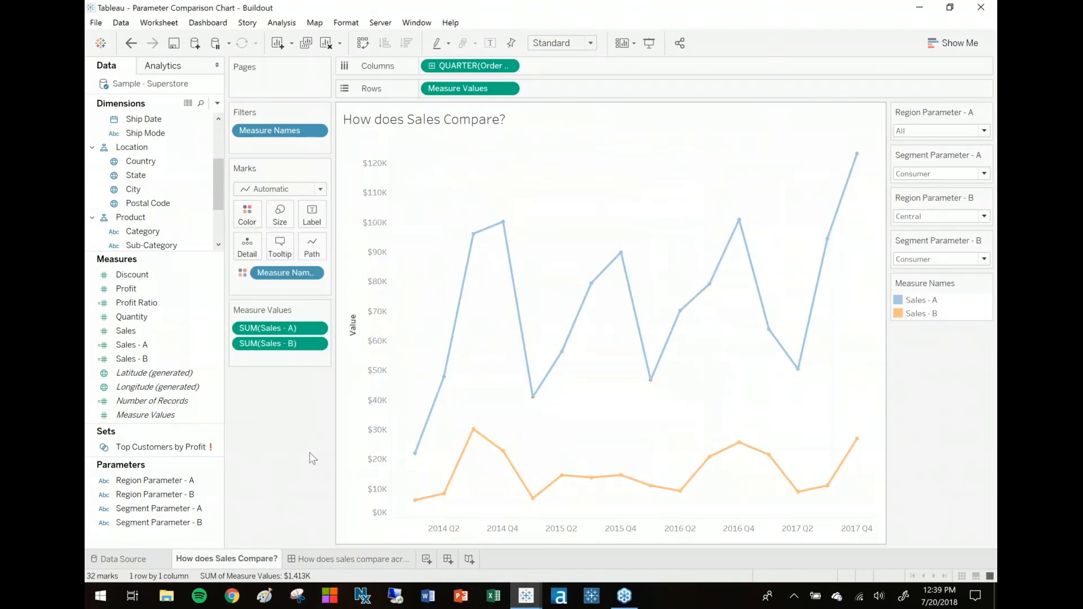
Add the Region Parameter - A and Region Parameter - B controls to the comparison dashboard
left_click(338, 558)
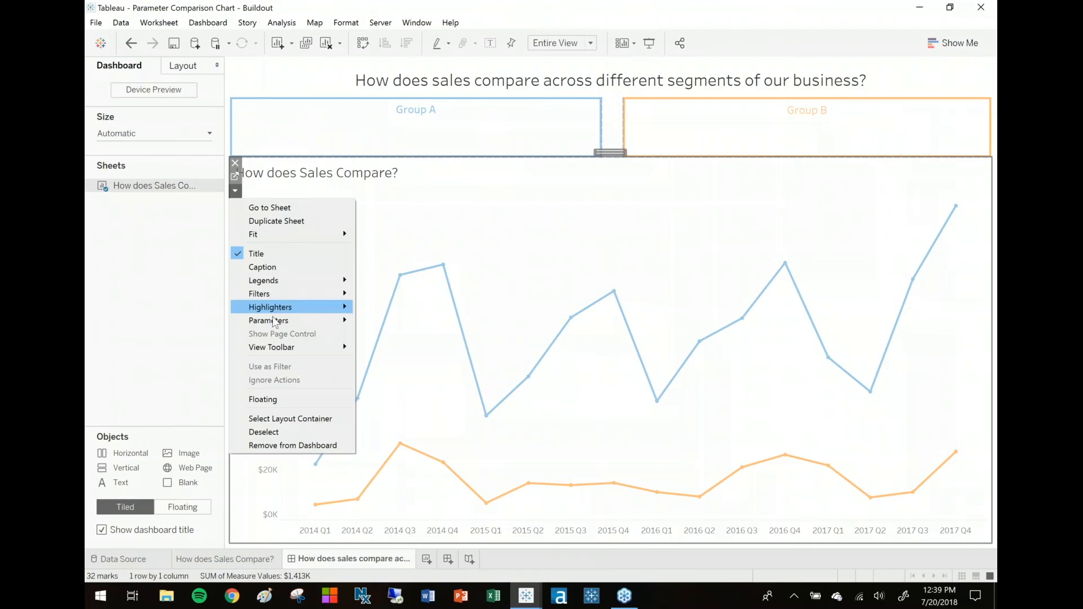
mouse_move(276, 322)
left_click(395, 323)
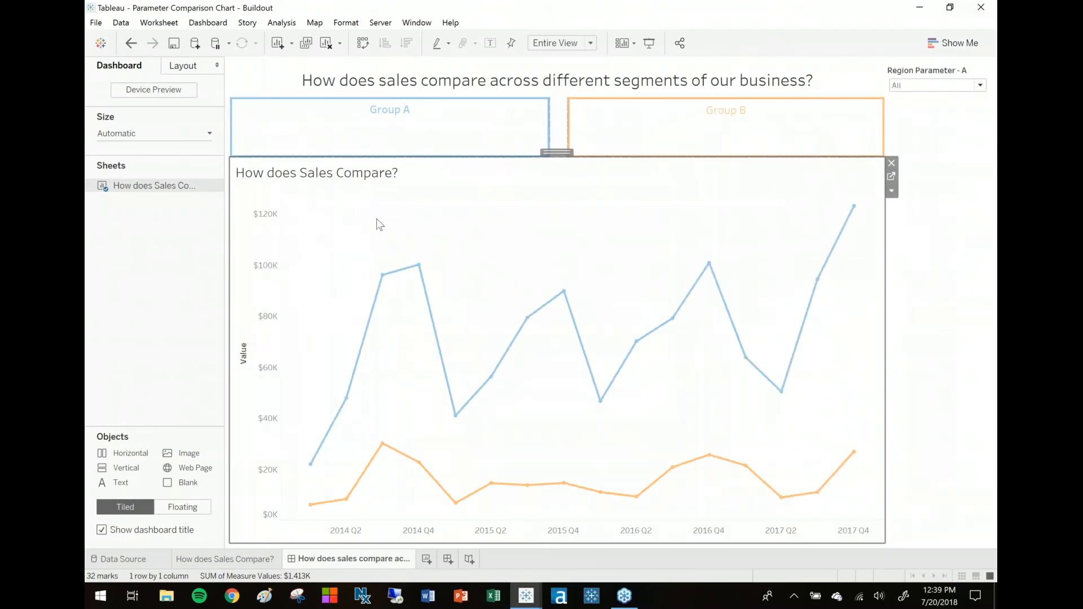
left_click(891, 192)
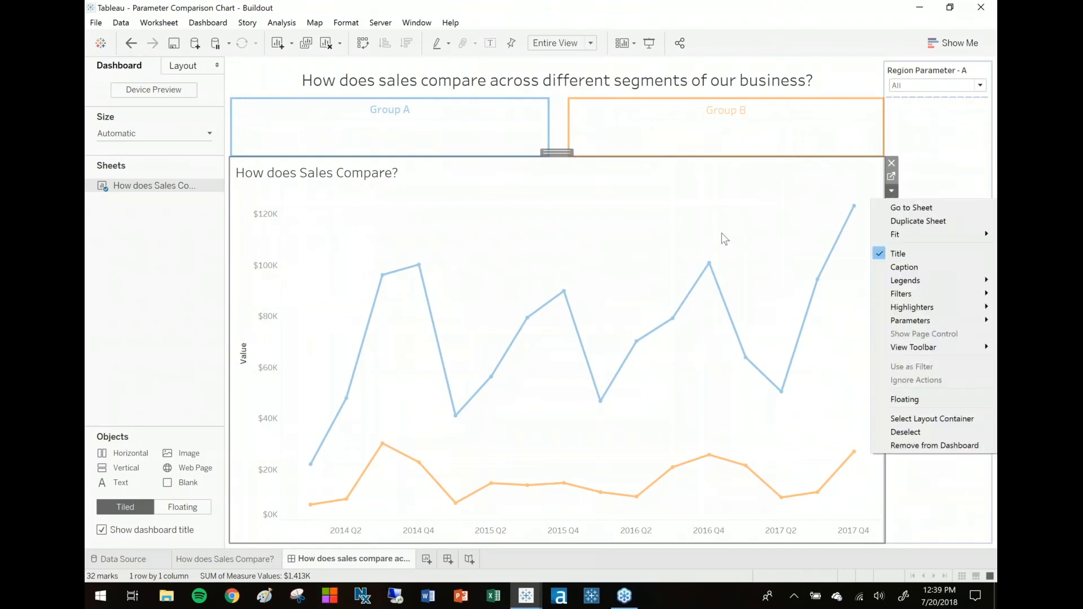
mouse_move(910, 320)
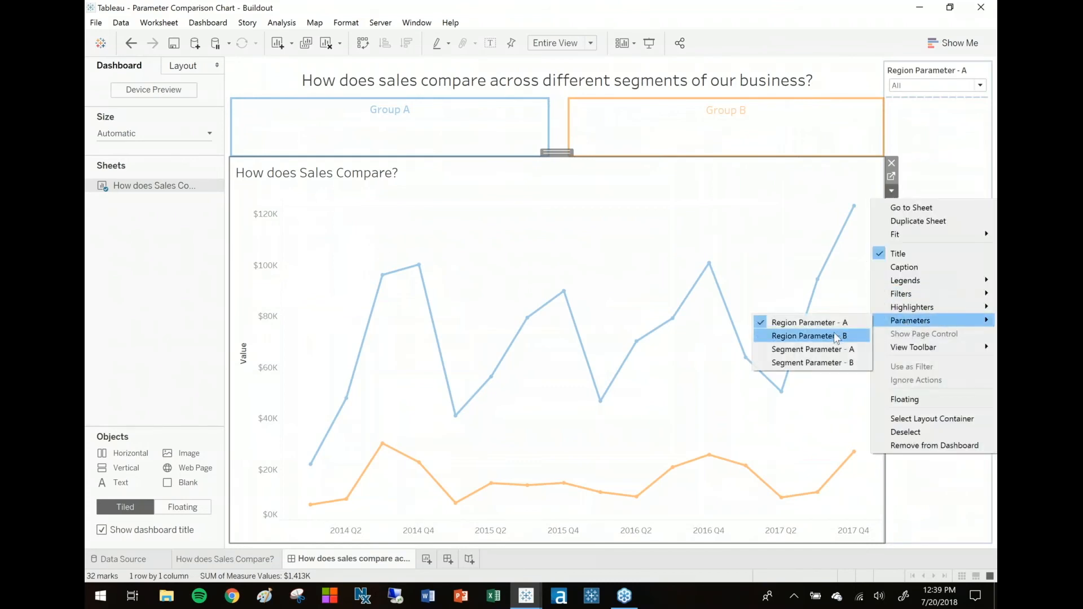
left_click(813, 336)
Add the Segment Parameter - A and Segment Parameter - B controls to the dashboard
left_click(891, 193)
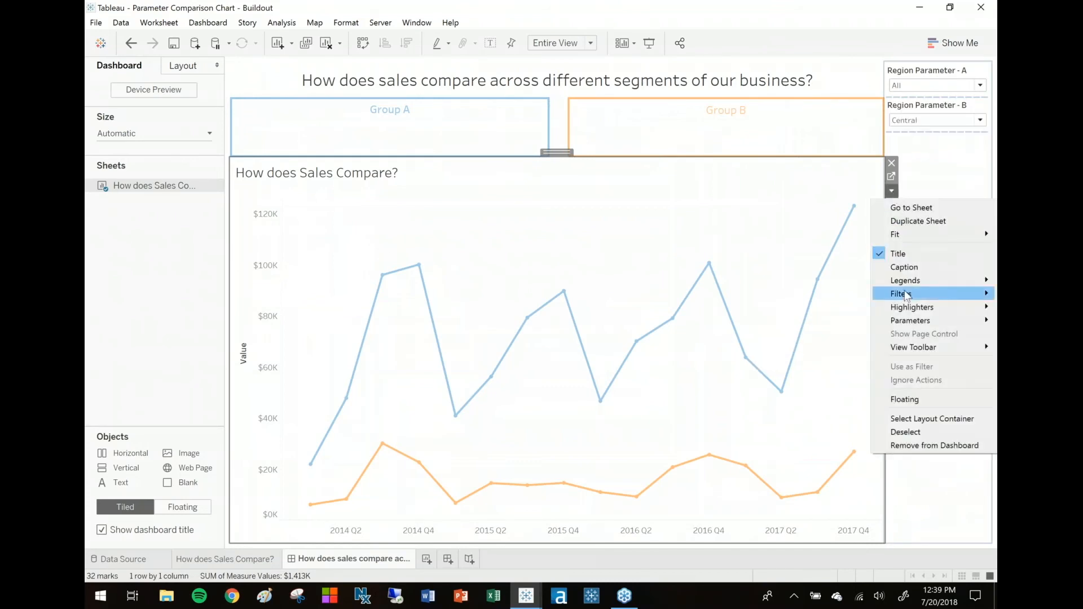
mouse_move(909, 291)
mouse_move(910, 320)
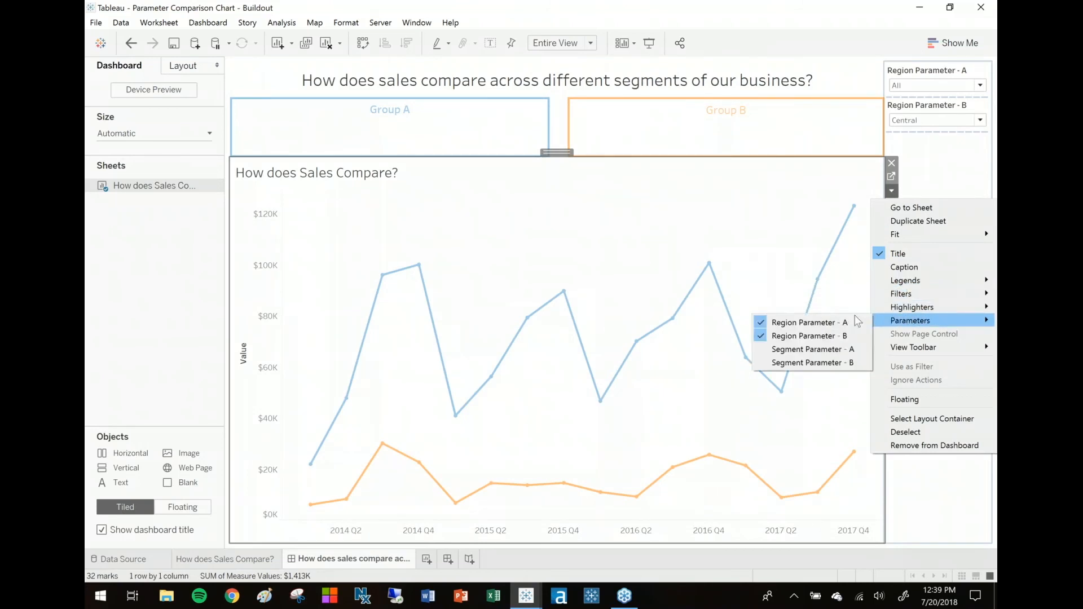
left_click(847, 346)
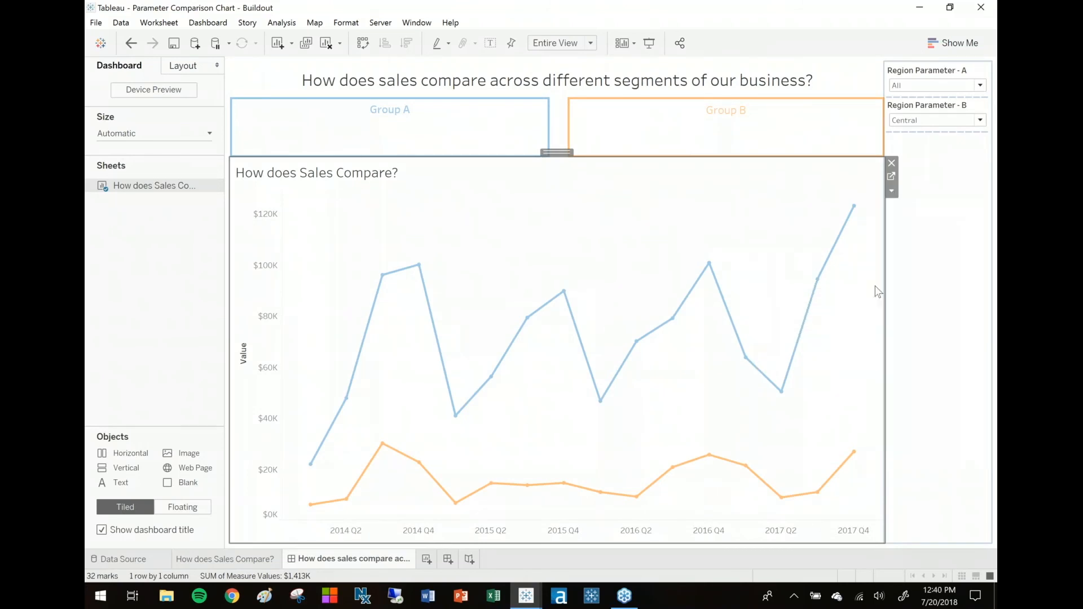
left_click(891, 191)
mouse_move(921, 322)
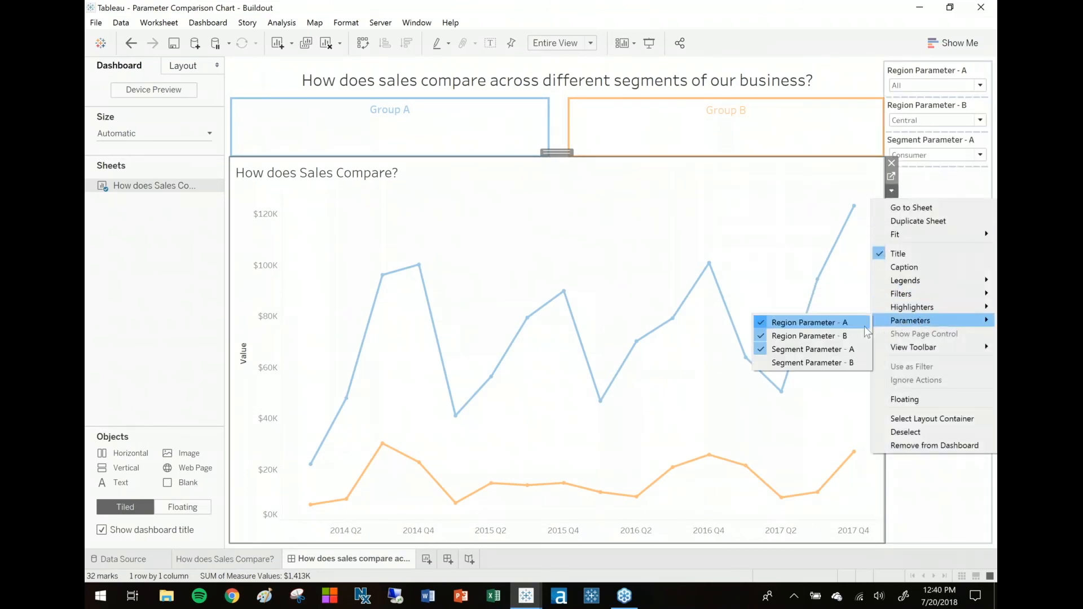
left_click(843, 364)
Move the Region Parameter - A and Segment Parameter - A controls under the Group A heading, with region above segment
left_click(931, 71)
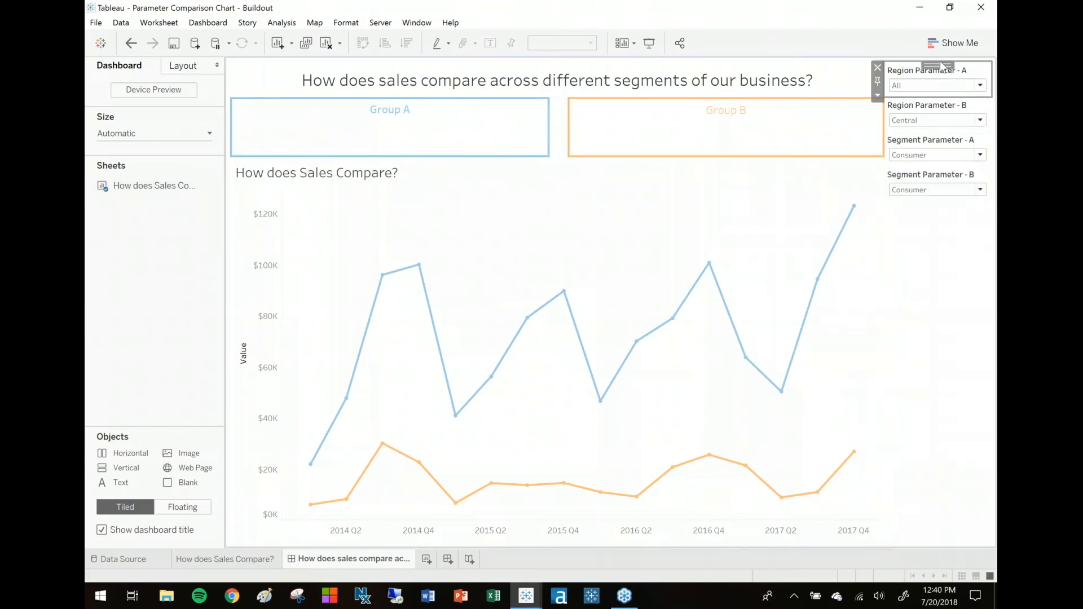
left_click_drag(940, 62, 383, 140)
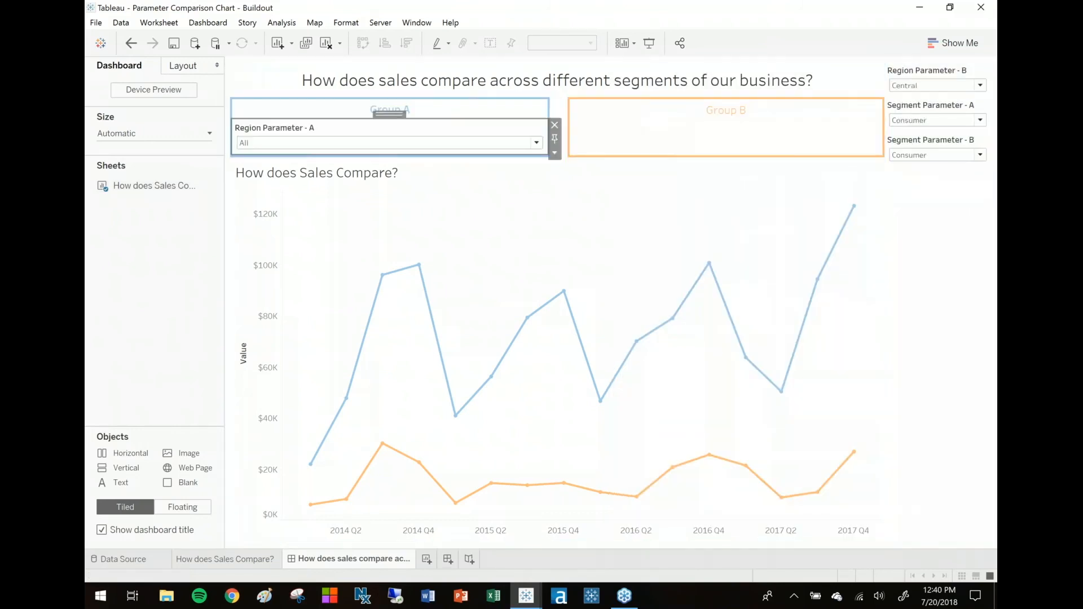
left_click(931, 106)
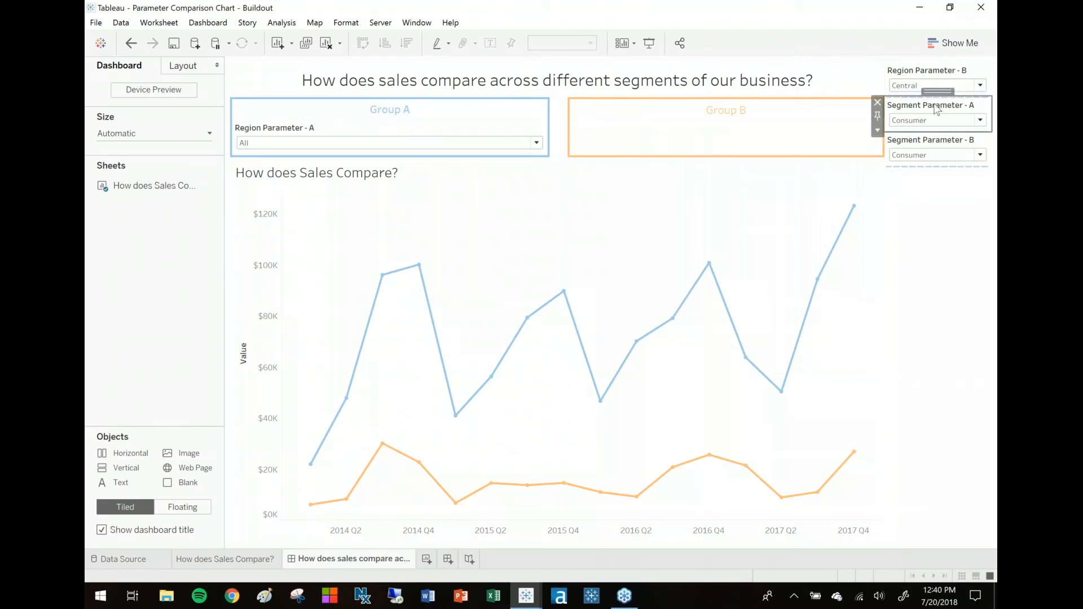
left_click_drag(937, 91, 506, 147)
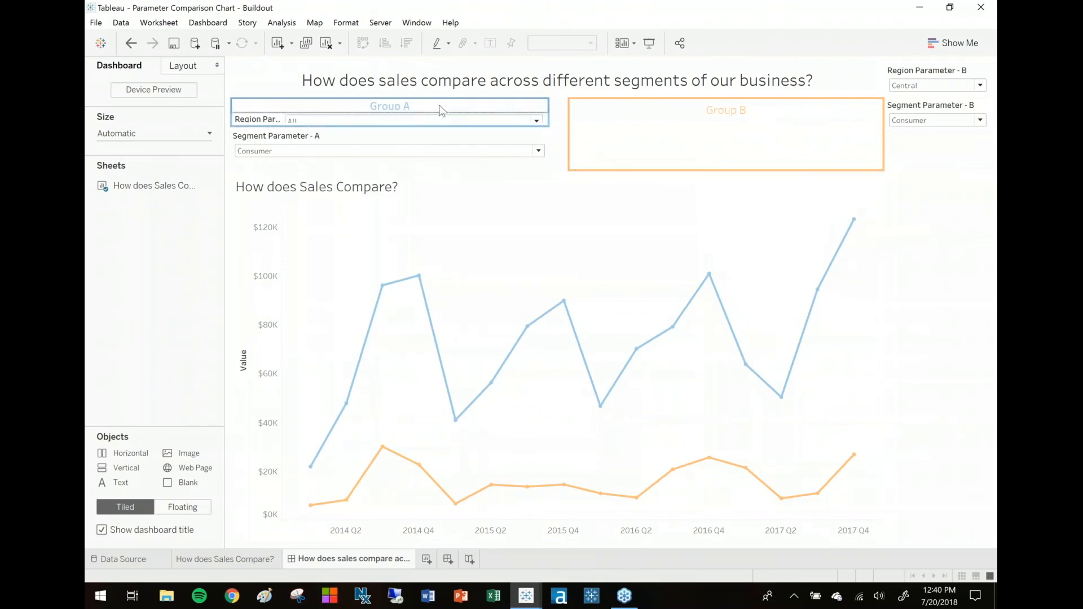
left_click(431, 120)
left_click(265, 122)
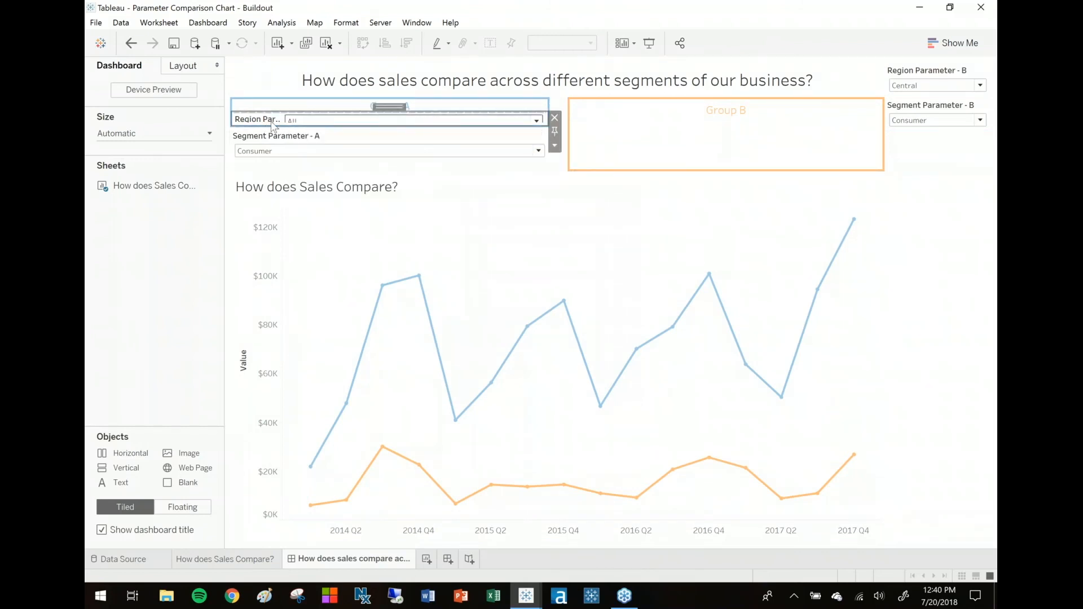
left_click_drag(387, 107, 379, 143)
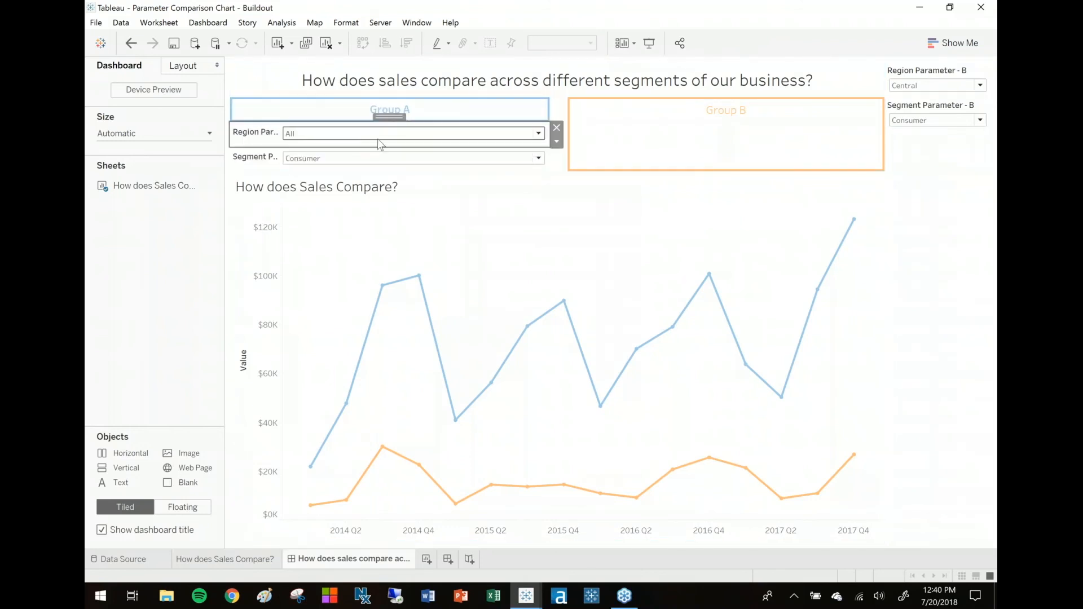
Move the Region Parameter - B and Segment Parameter - B controls under the Group B heading, with region above segment
left_click(917, 78)
left_click_drag(934, 63, 713, 164)
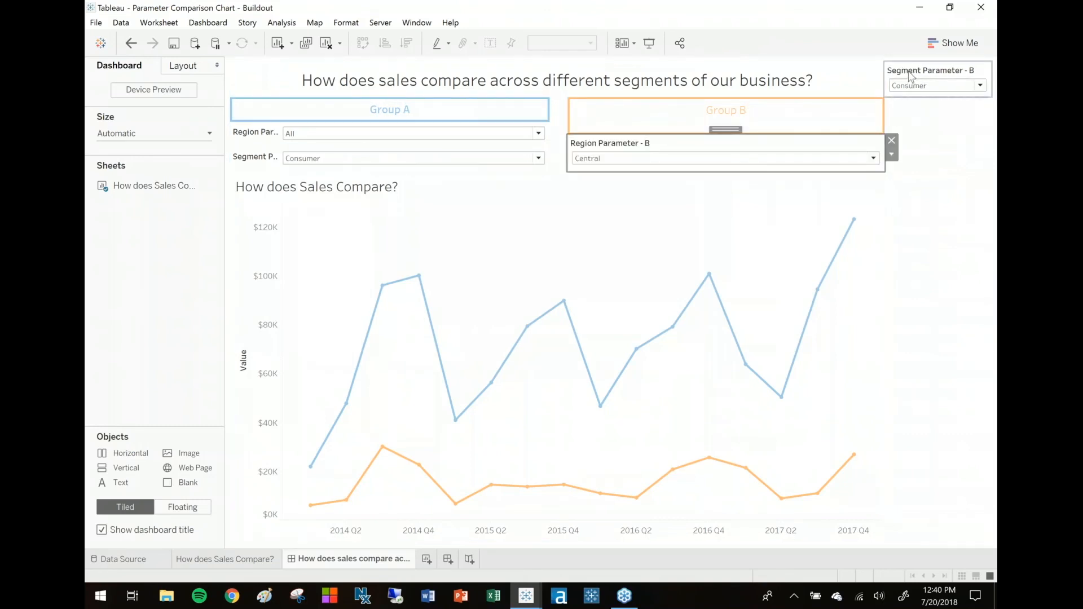
left_click(935, 65)
left_click_drag(936, 62, 691, 164)
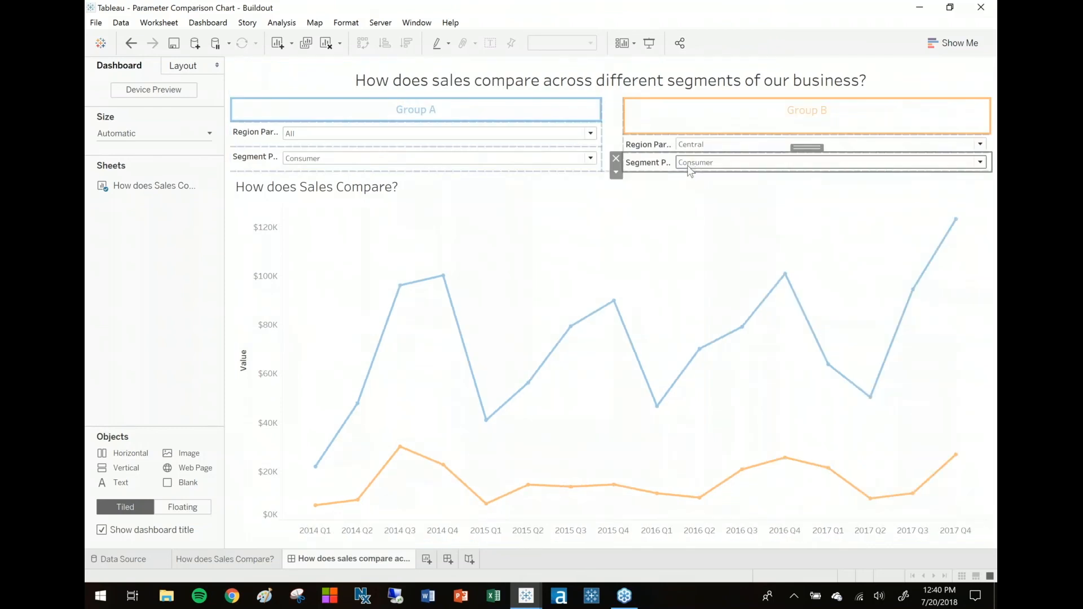
Set Group A's region parameter to South and Group B's region parameter to East
left_click(290, 136)
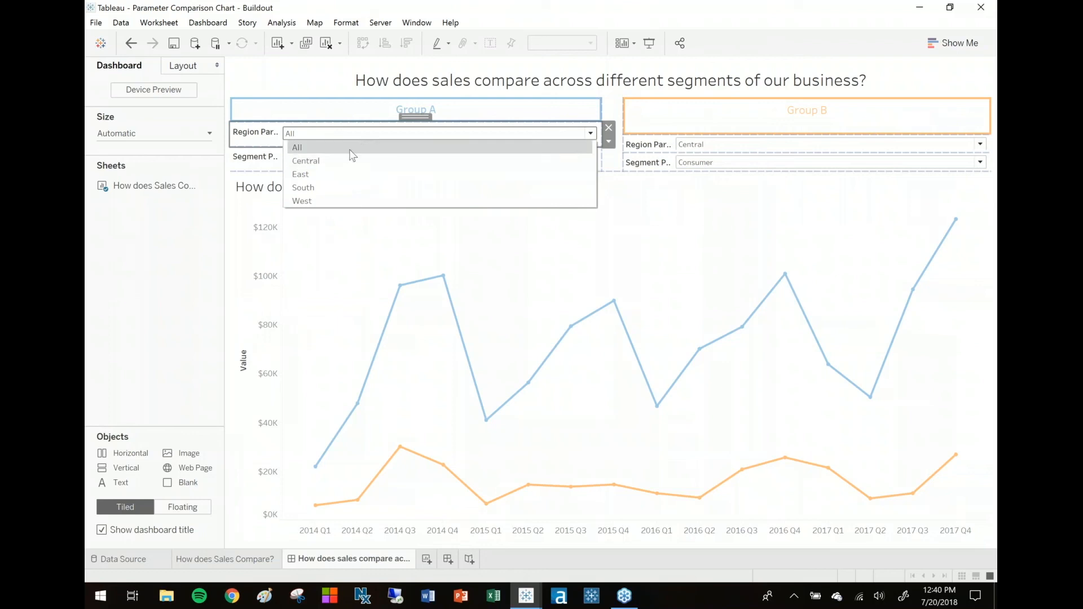
left_click(381, 133)
left_click(382, 133)
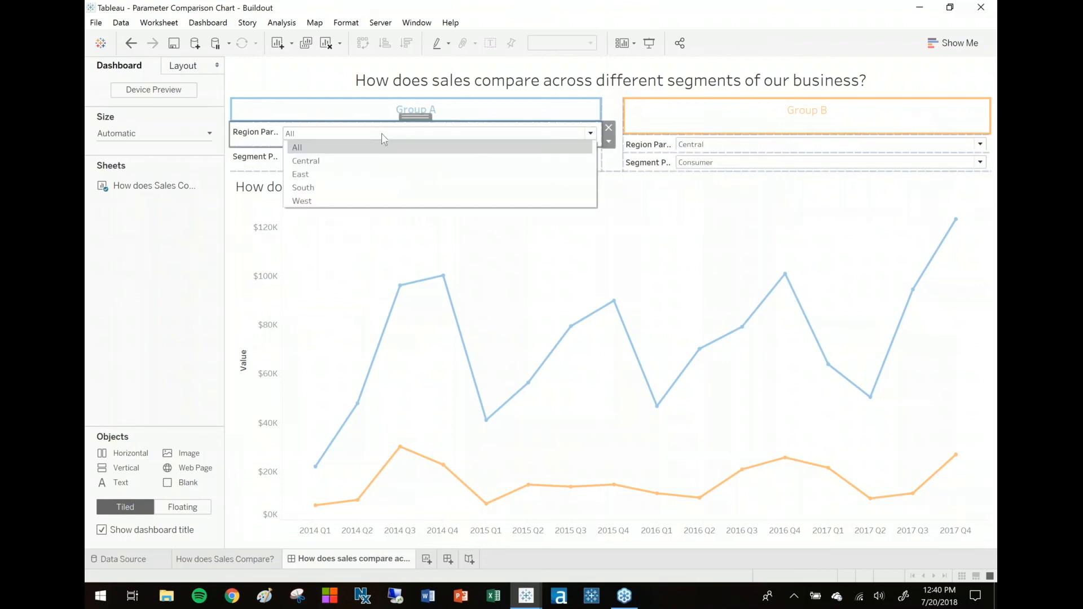
left_click(364, 187)
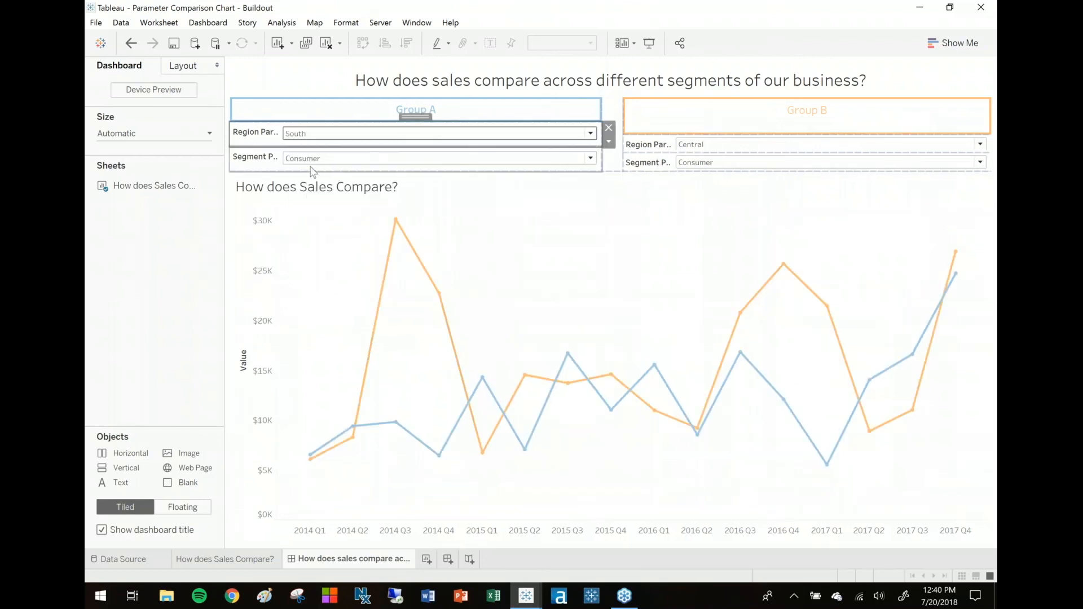
left_click(734, 146)
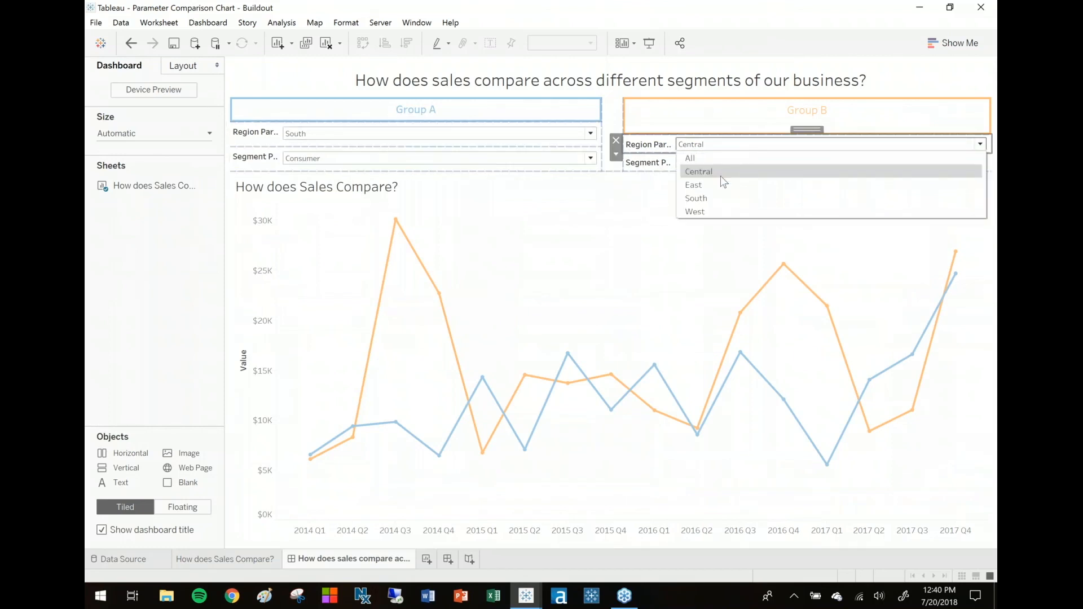
left_click(720, 184)
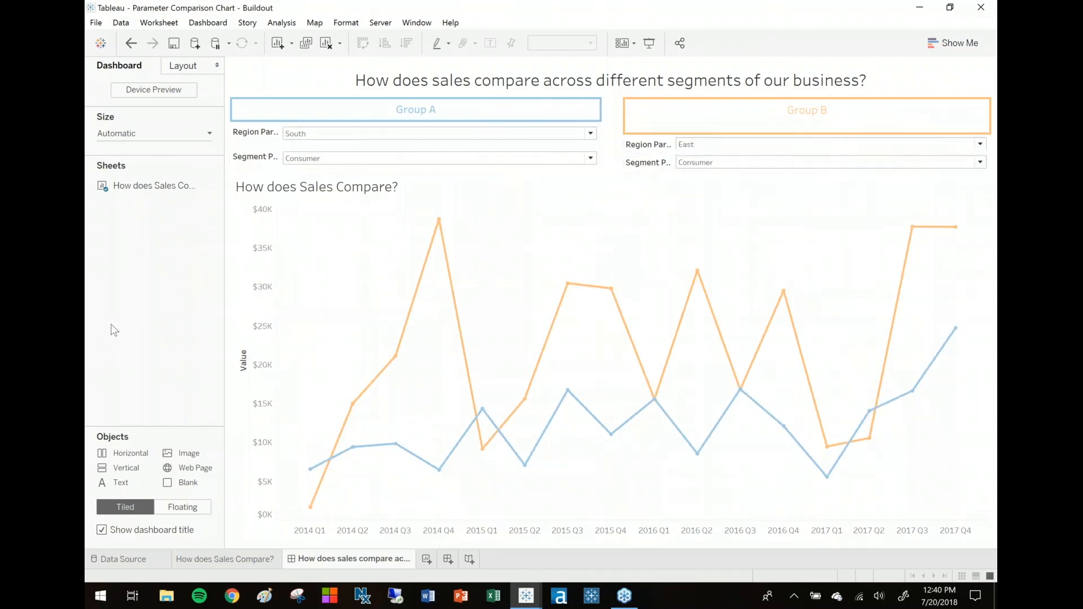